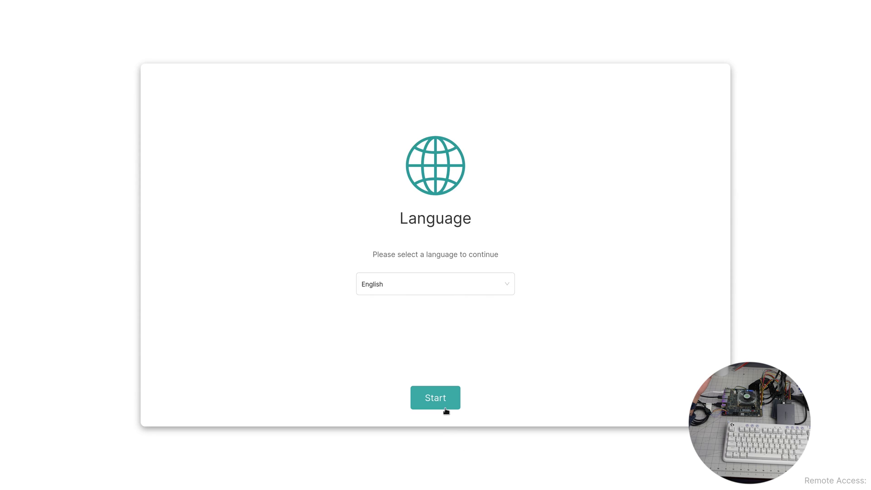
# Start the installer in English and agree to the Software License and Service Agreement
pyautogui.click(445, 409)
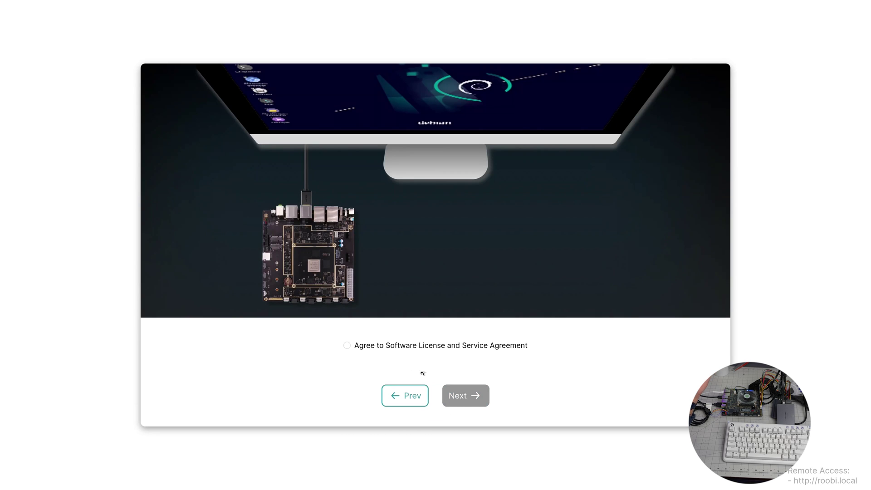
pyautogui.click(454, 396)
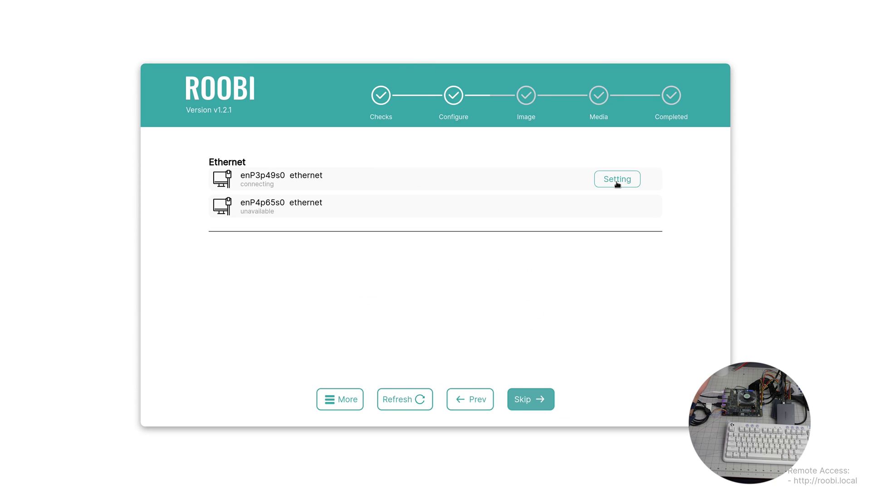
# Set the network method of the enP3p49s0 Ethernet interface to Auto and continue to image selection
pyautogui.click(618, 180)
pyautogui.click(428, 216)
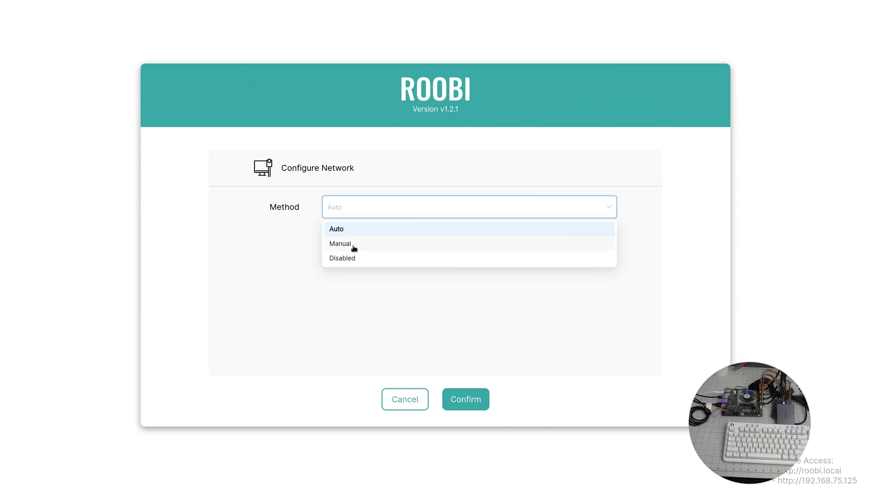
pyautogui.click(335, 229)
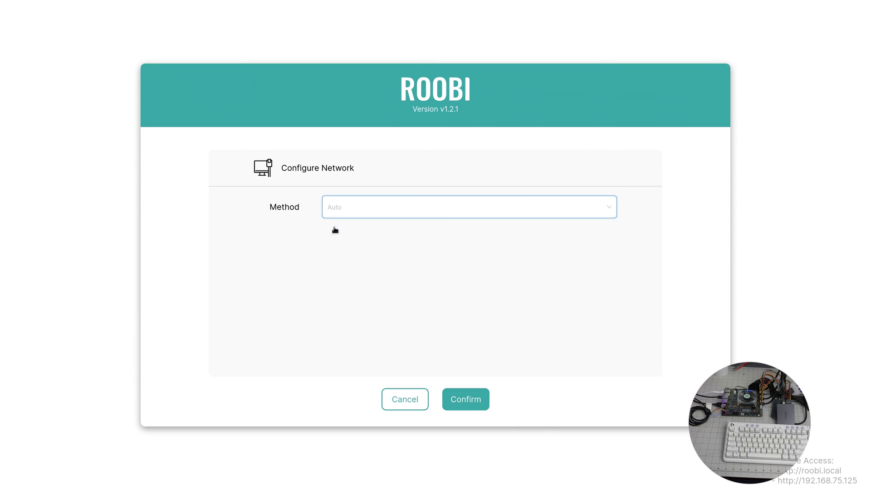
pyautogui.click(472, 397)
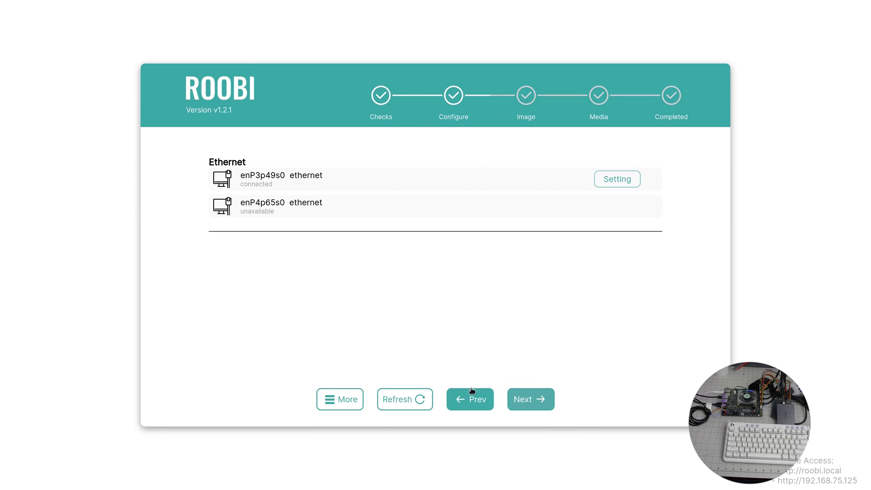
pyautogui.click(531, 400)
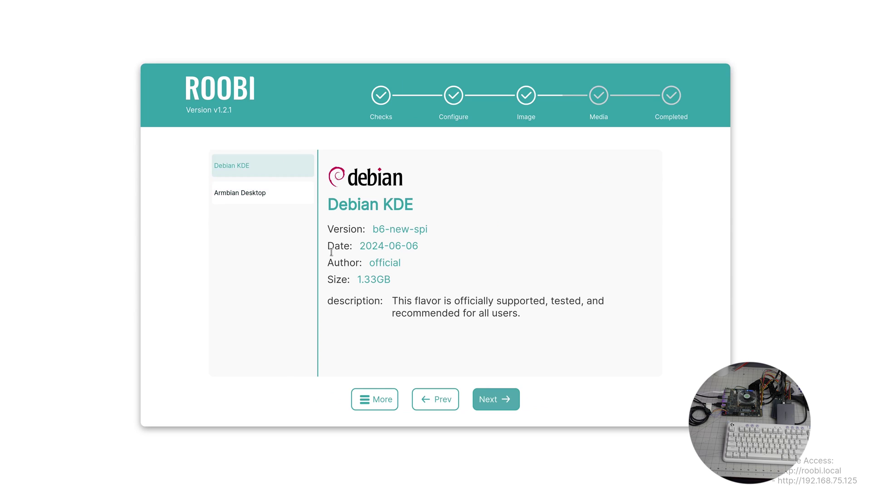
# Choose the Armbian Desktop image for installation and accept its unverified source
pyautogui.click(267, 193)
pyautogui.click(267, 173)
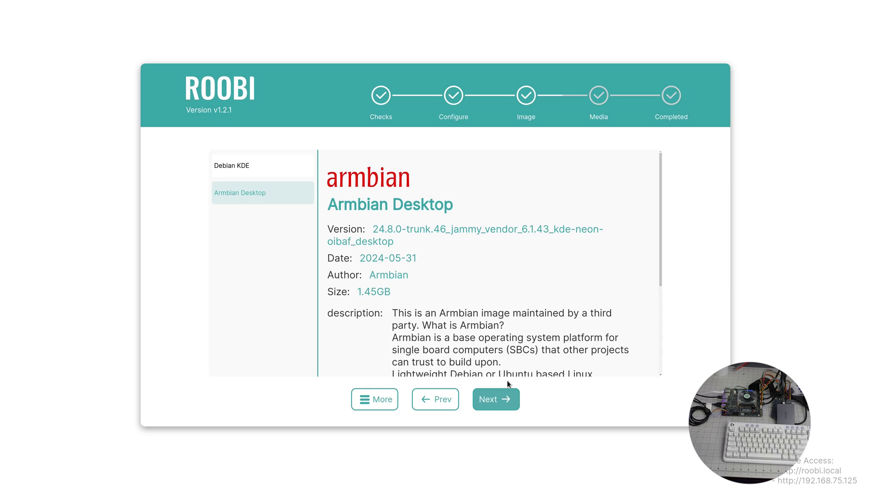
pyautogui.click(500, 399)
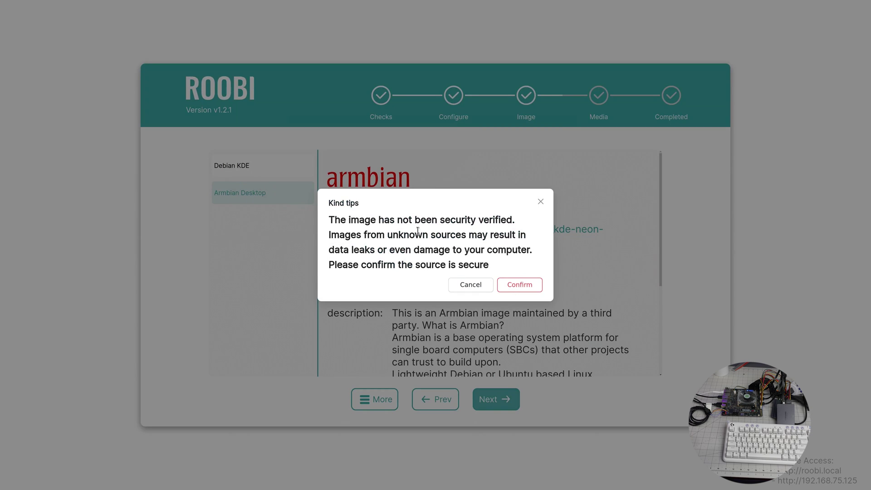
pyautogui.click(525, 284)
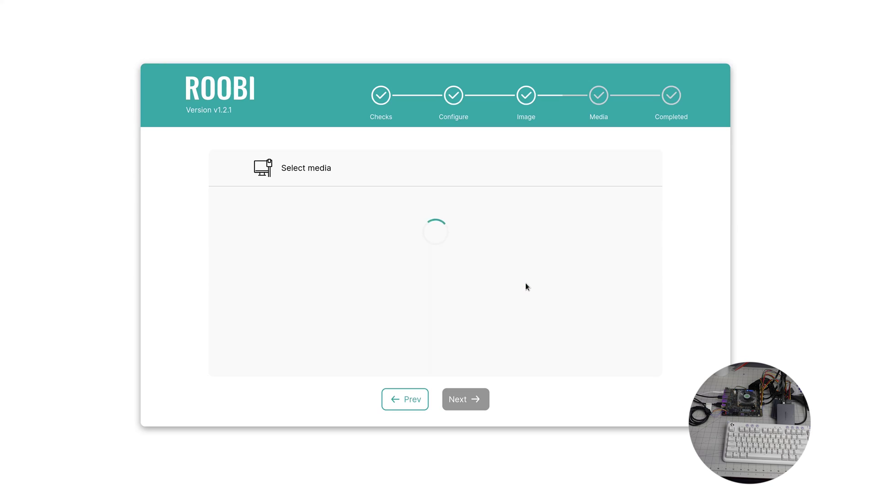
# Try to install the image on the Samsung SSD 990 PRO 4TB (/dev/nvme0n1), agreeing to erase the drive
pyautogui.click(375, 207)
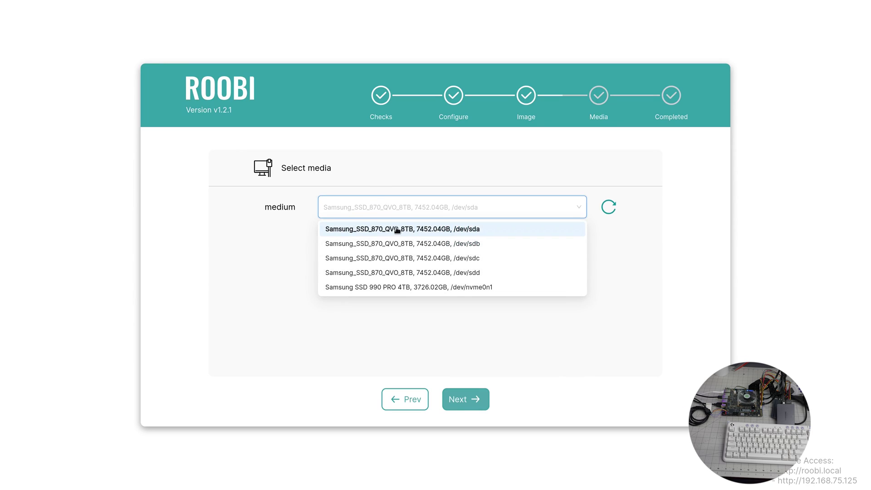
pyautogui.click(411, 288)
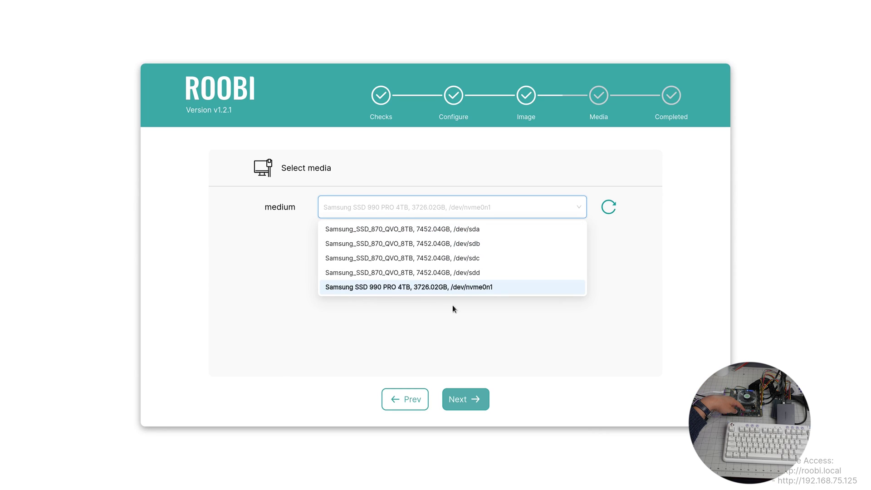
pyautogui.click(485, 356)
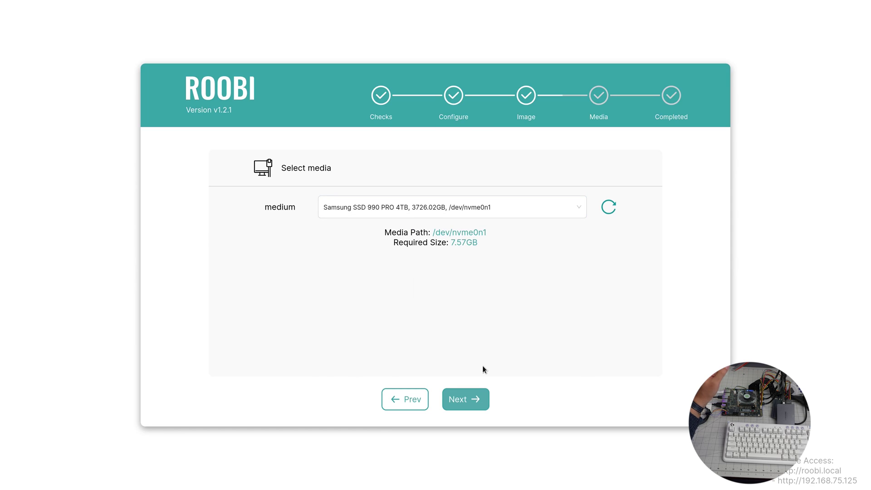
pyautogui.click(467, 400)
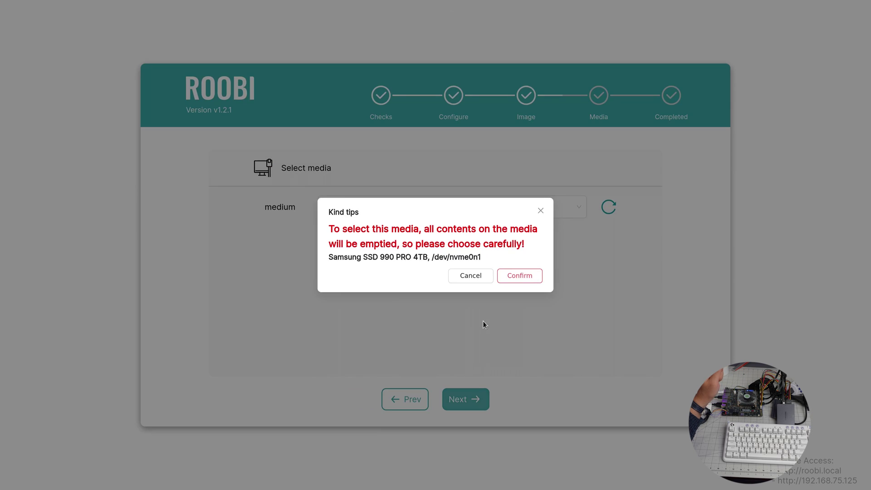
pyautogui.click(524, 275)
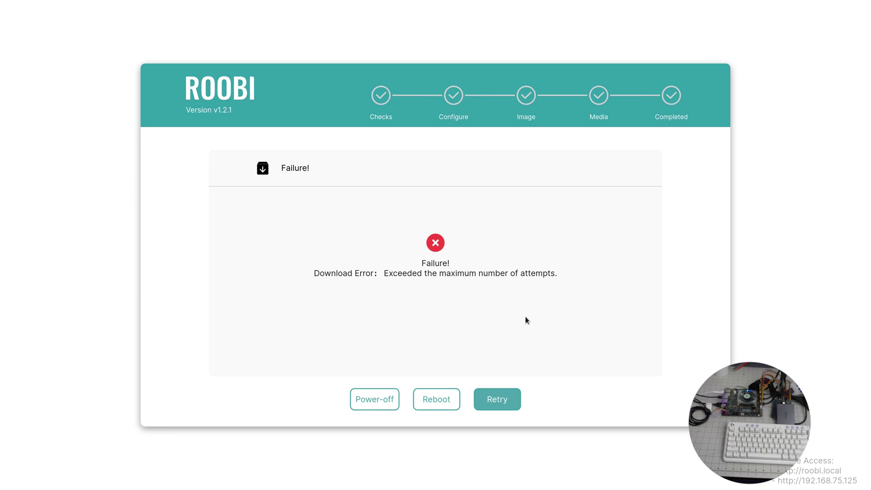
# Retry the installation with the default Debian KDE image, targeting the Samsung SSD 990 PRO 4TB and agreeing to erase it
pyautogui.click(488, 395)
pyautogui.click(484, 398)
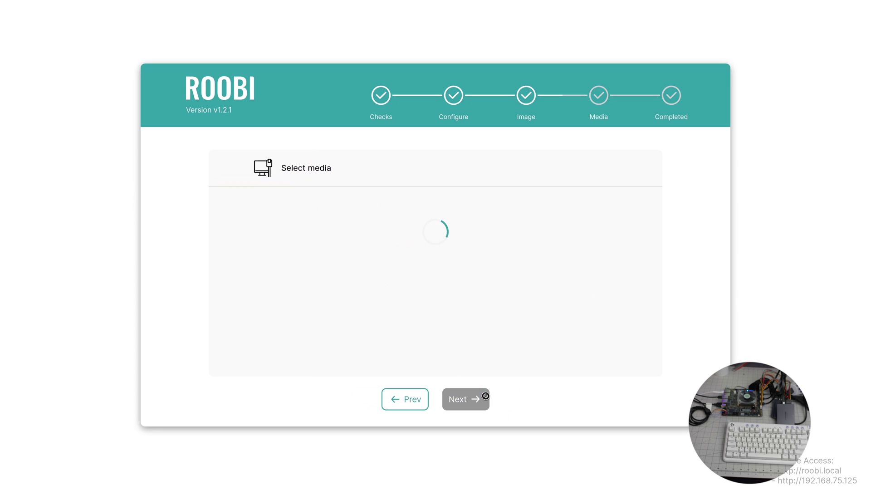
pyautogui.click(403, 207)
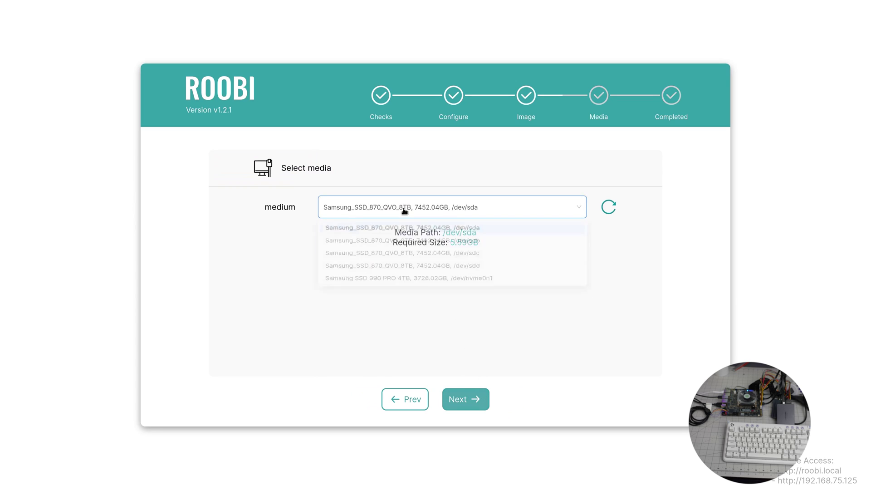
pyautogui.click(408, 287)
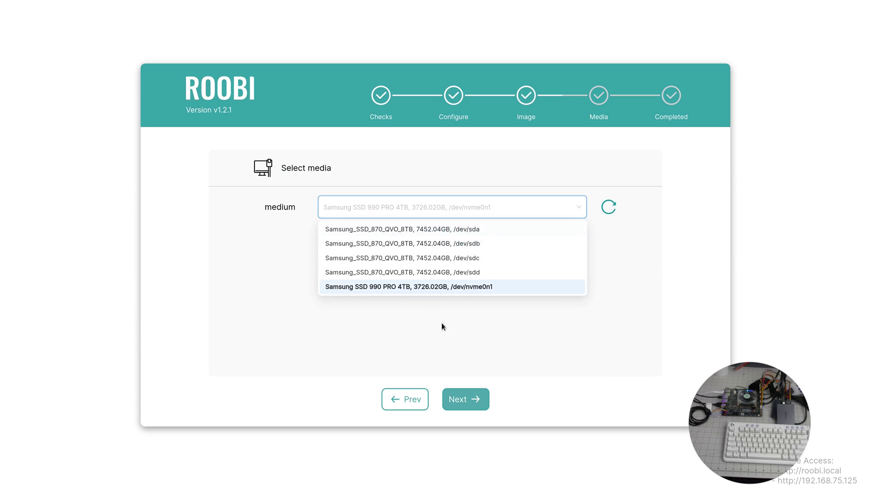
pyautogui.click(469, 375)
pyautogui.click(467, 395)
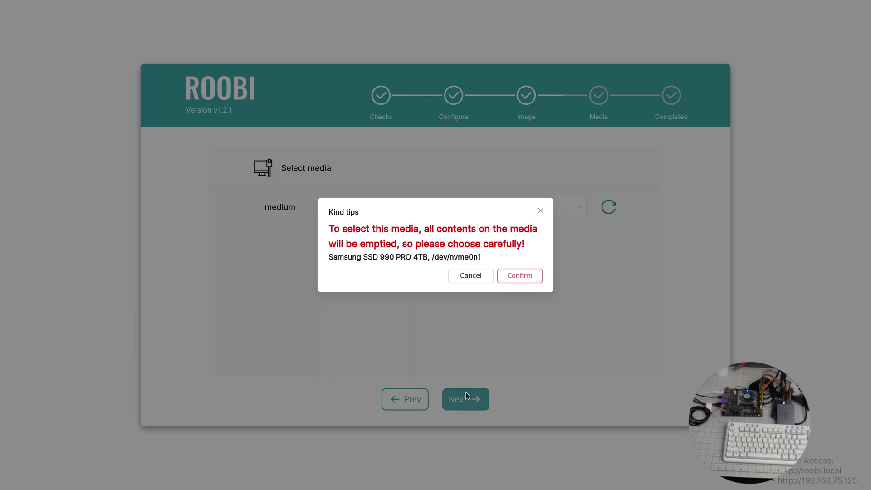
pyautogui.click(526, 280)
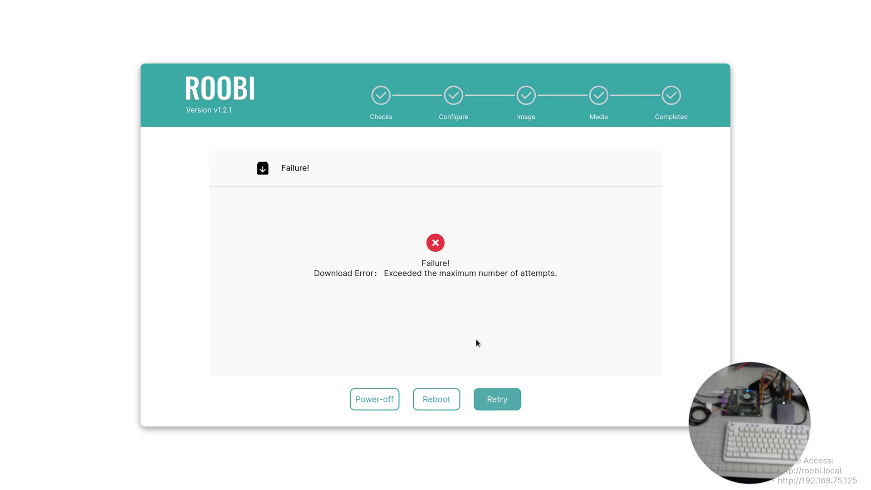
# Return to image selection and examine its additional options, including the custom image source address
pyautogui.click(497, 399)
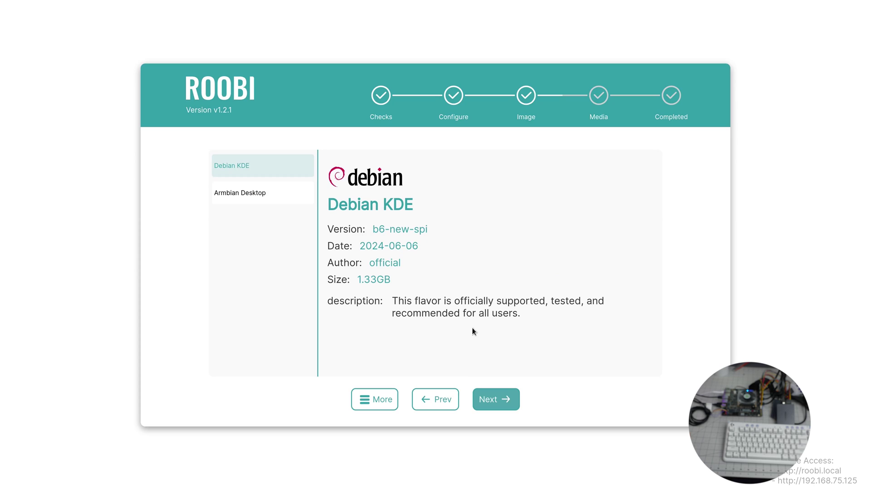
pyautogui.click(379, 398)
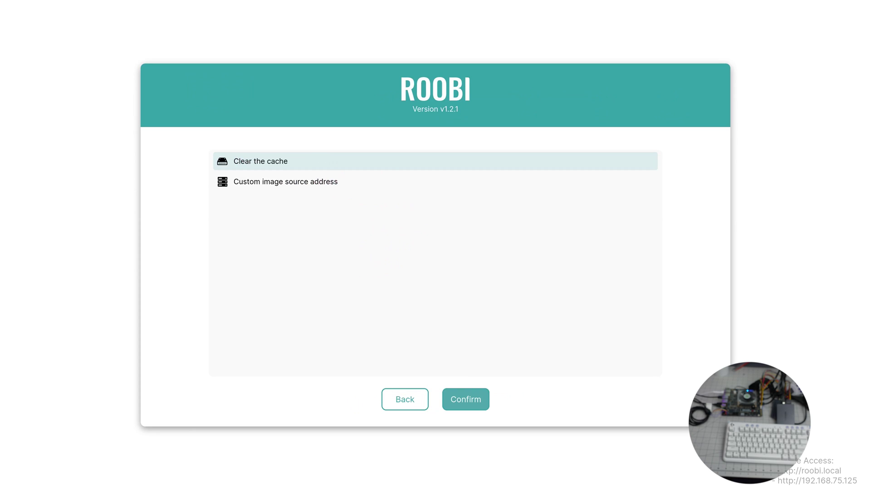
pyautogui.click(305, 182)
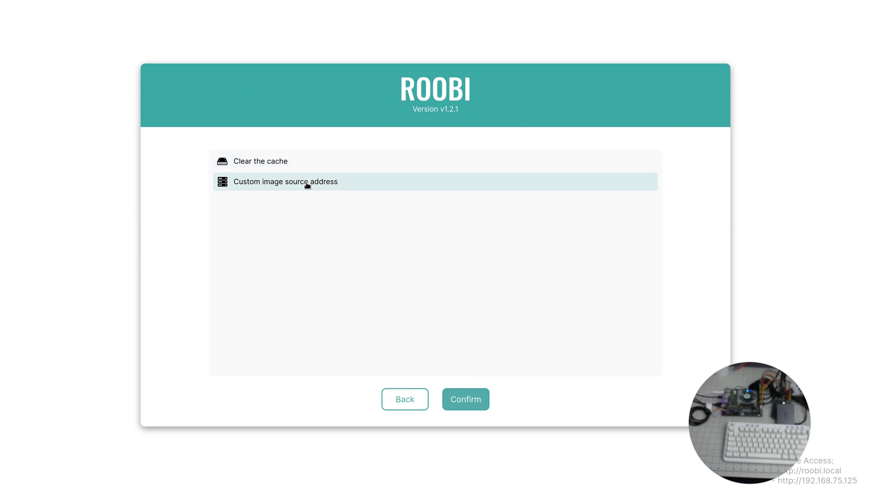
pyautogui.click(405, 399)
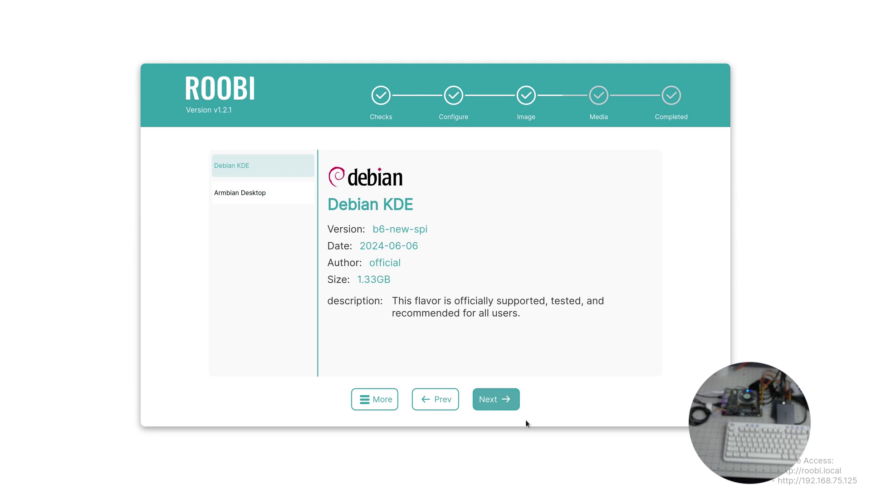
# Try to install Debian KDE on the Samsung SSD 990 PRO 4TB at /dev/nvme0n1, confirming the drive erase
pyautogui.click(514, 404)
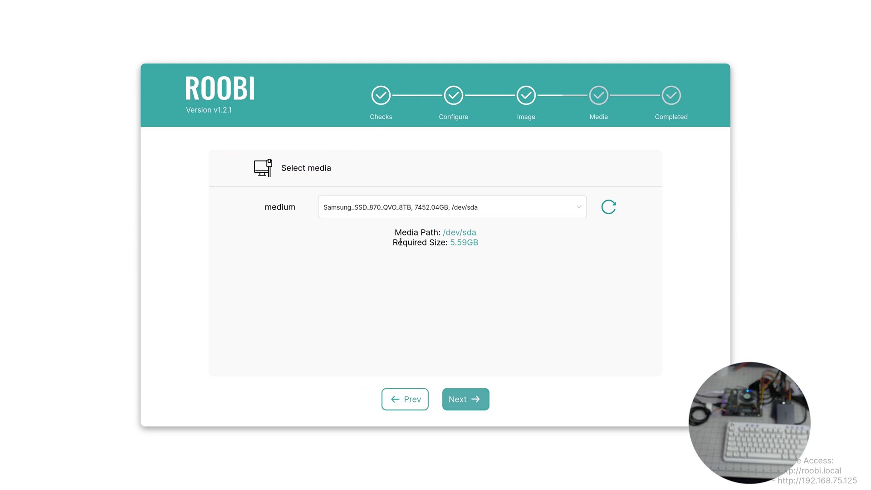
pyautogui.click(377, 207)
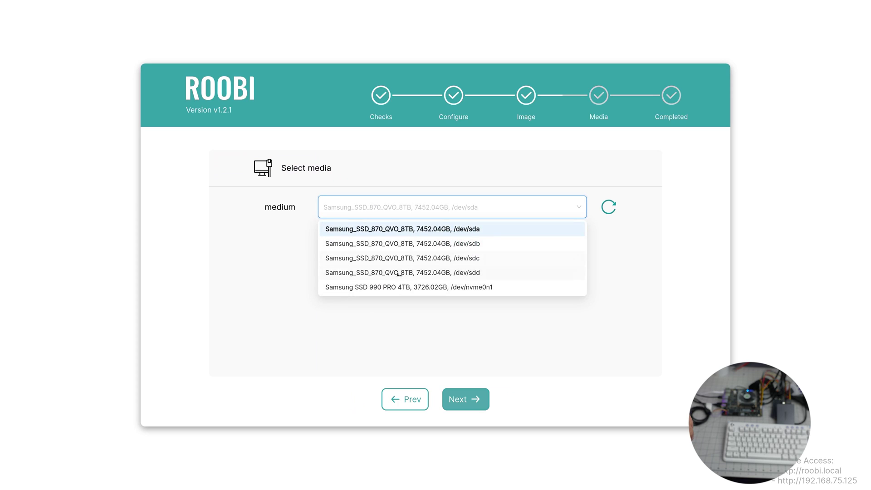
pyautogui.click(396, 286)
pyautogui.click(451, 352)
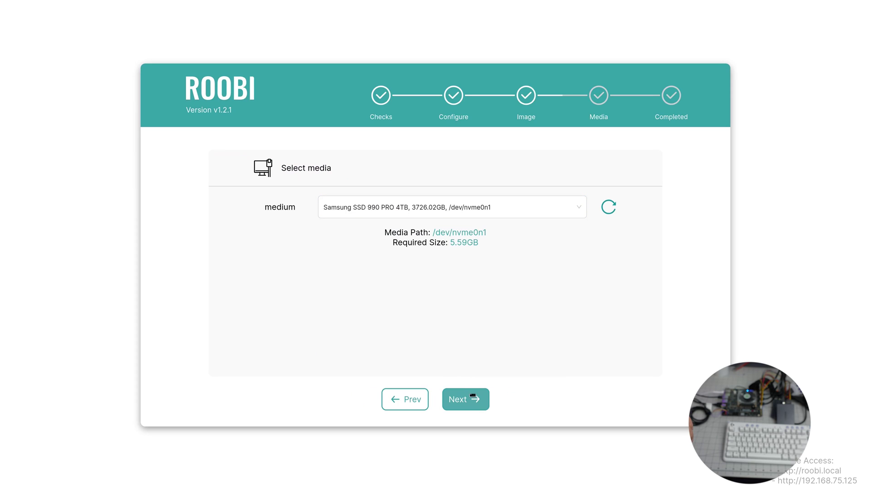
pyautogui.click(471, 404)
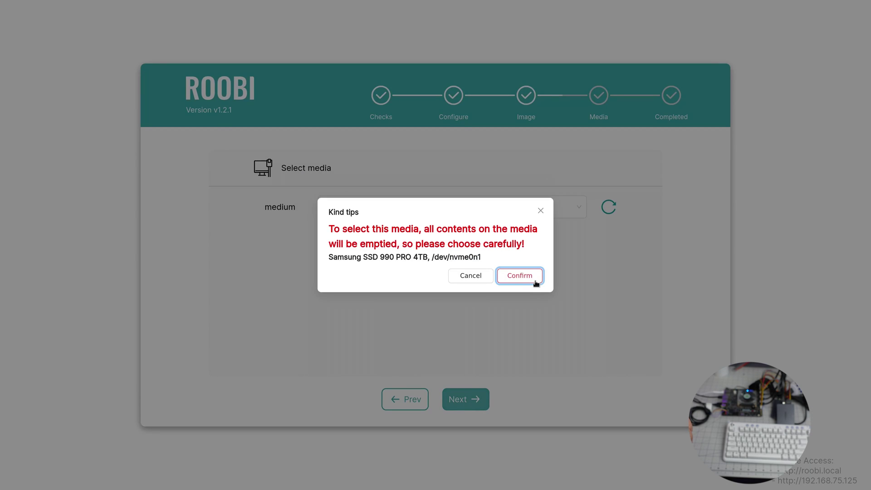
pyautogui.click(535, 280)
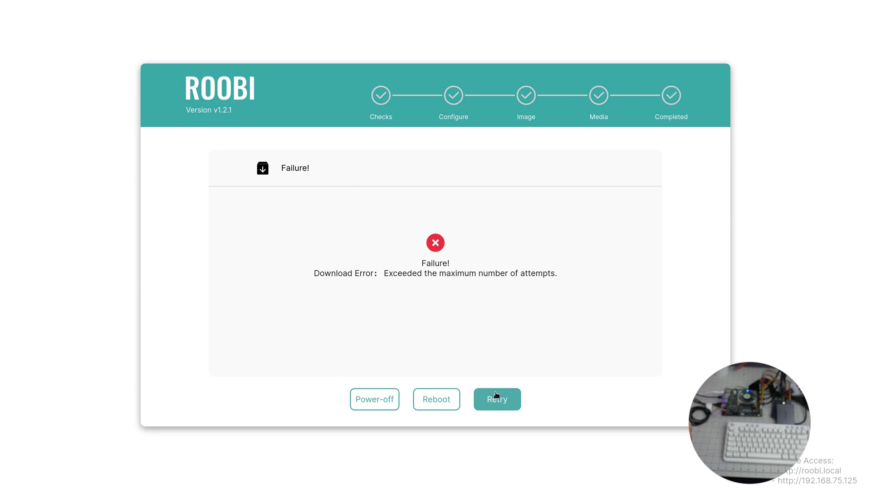
# Keep retrying the Debian KDE download and installation with /dev/nvme0n1 as the target medium, accepting the erase each time
pyautogui.click(496, 397)
pyautogui.click(495, 399)
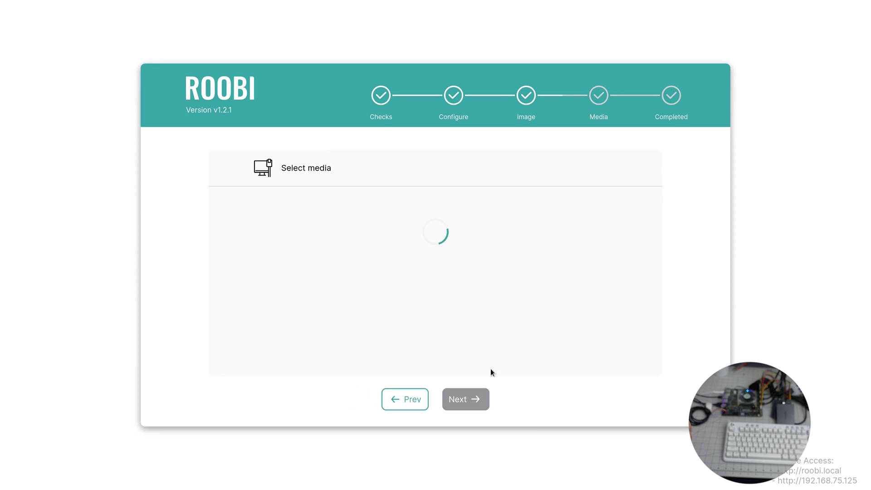
pyautogui.click(408, 209)
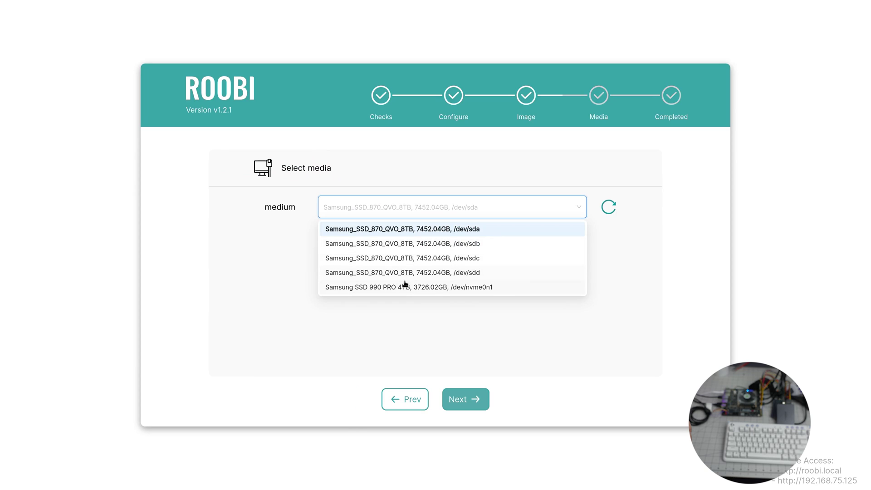
pyautogui.click(406, 287)
pyautogui.click(481, 399)
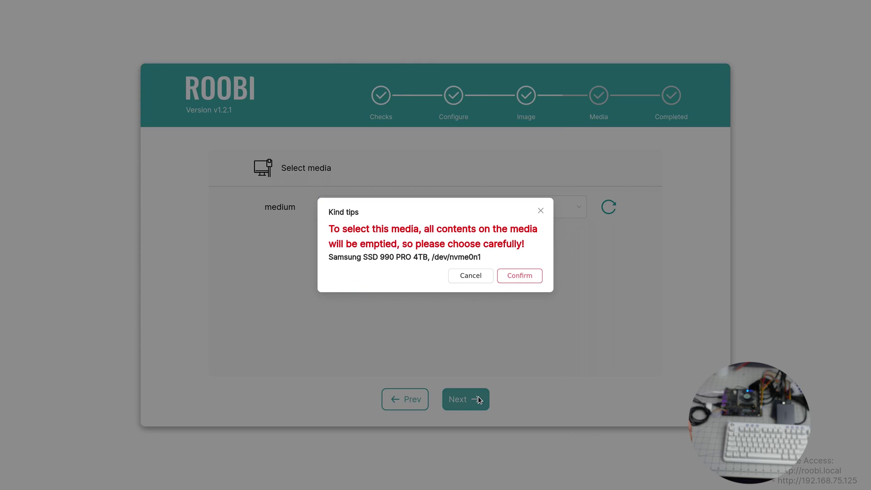
pyautogui.click(524, 281)
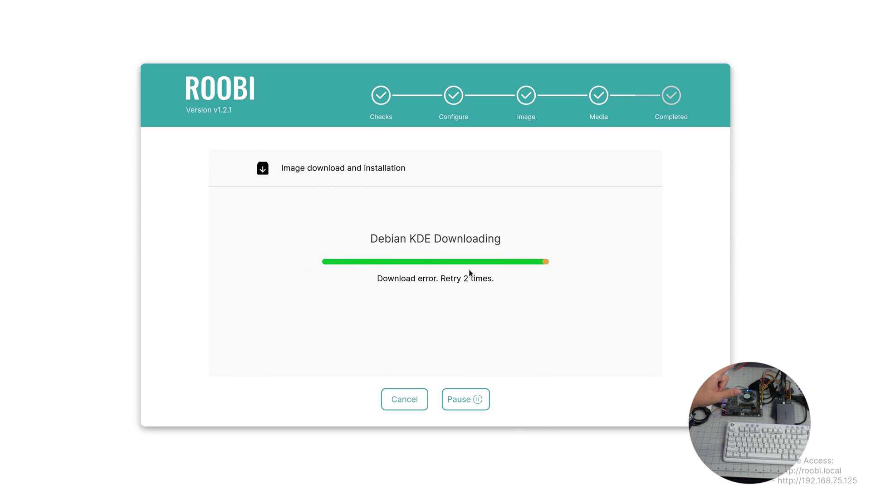
pyautogui.click(497, 398)
pyautogui.click(467, 399)
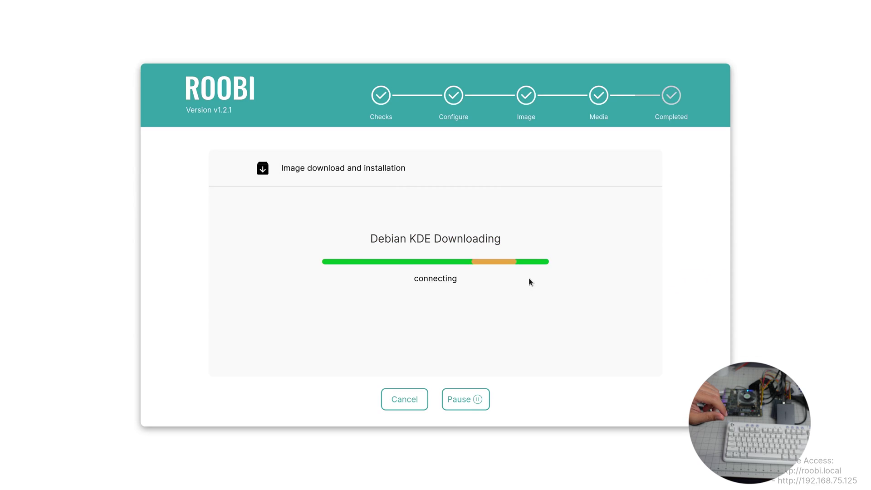
pyautogui.click(498, 399)
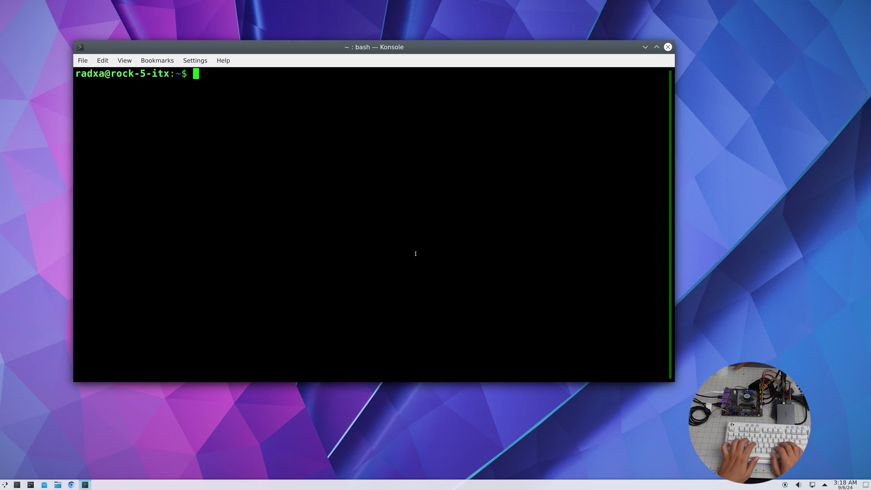
# Run neofetch in the terminal to show the installed system's information
pyautogui.write('neofetch')
pyautogui.press('Return')
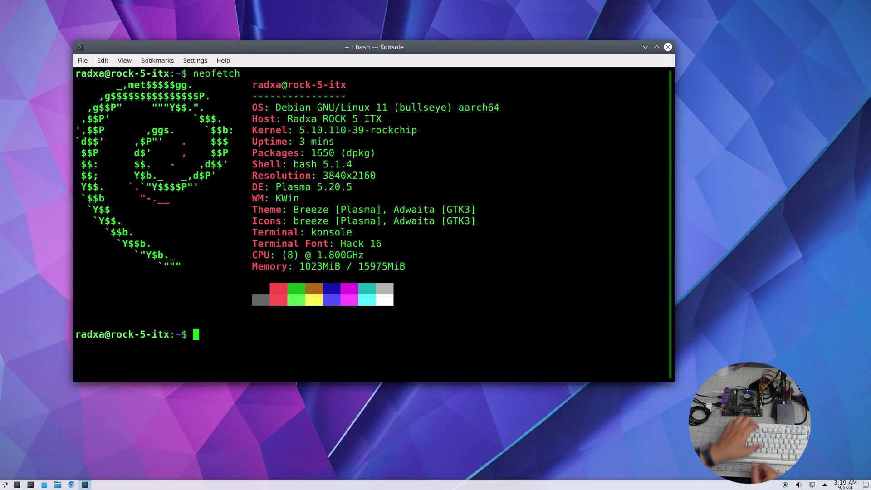
# Run fastfetch in the terminal and examine the reported GPU, memory and swap details
pyautogui.write('fastfetch')
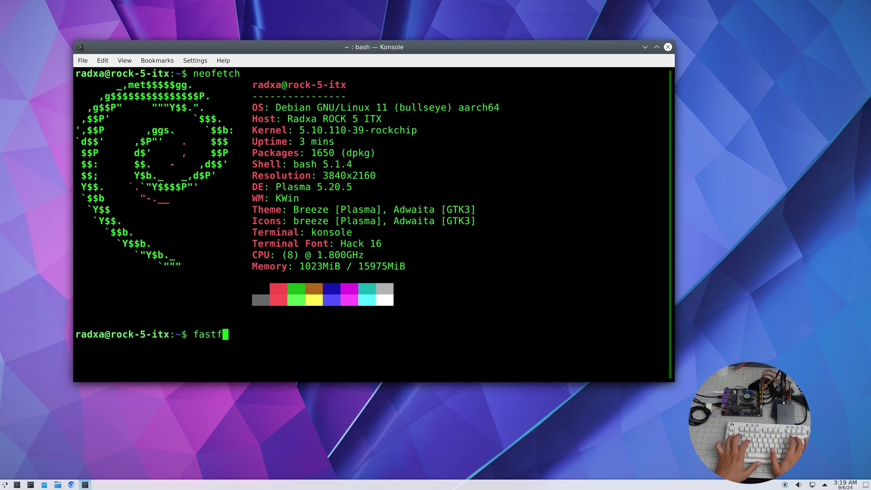
pyautogui.press('Return')
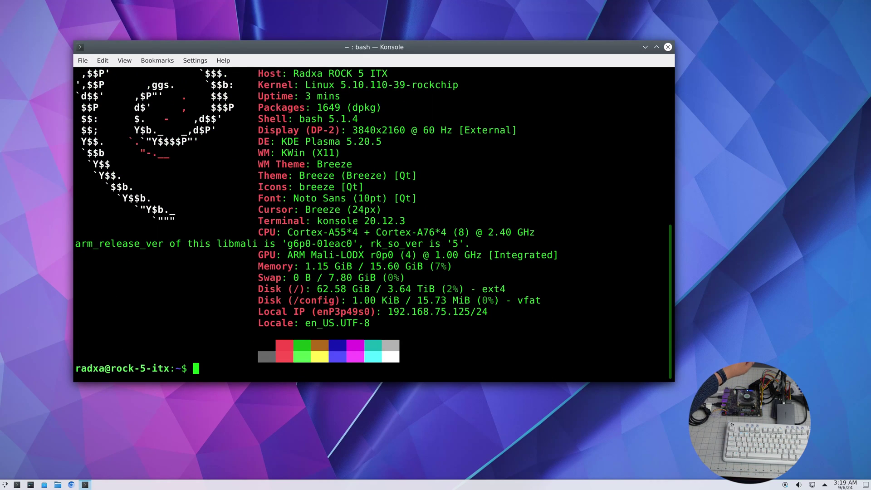
pyautogui.moveTo(290, 255); pyautogui.dragTo(413, 254)
pyautogui.click(409, 255)
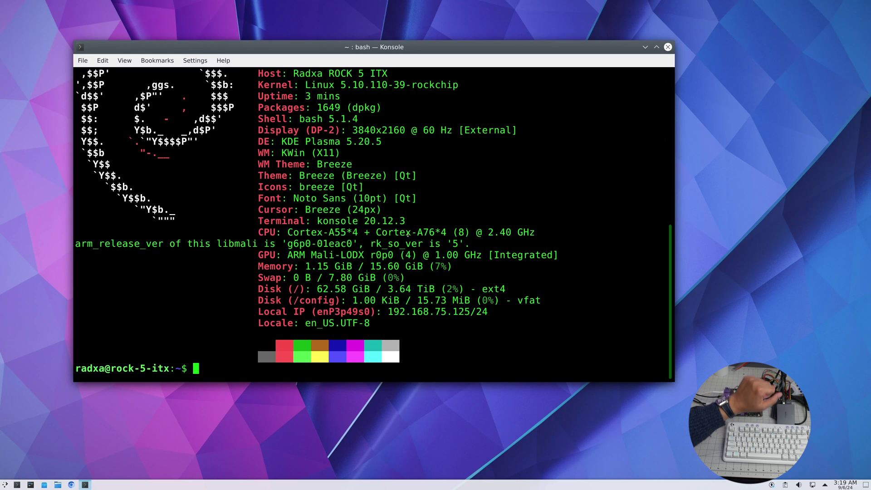
pyautogui.moveTo(409, 266); pyautogui.dragTo(320, 278)
pyautogui.click(320, 278)
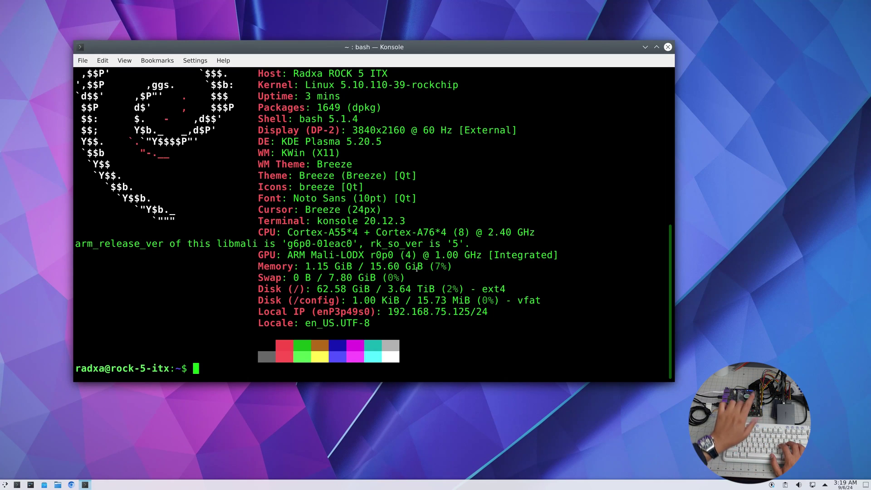
# Run stress-ng --cpu `nproc` --cpu-method matrixprod --metrics-brief --perf -t 30 with sudo, entering the account password
pyautogui.write('str')
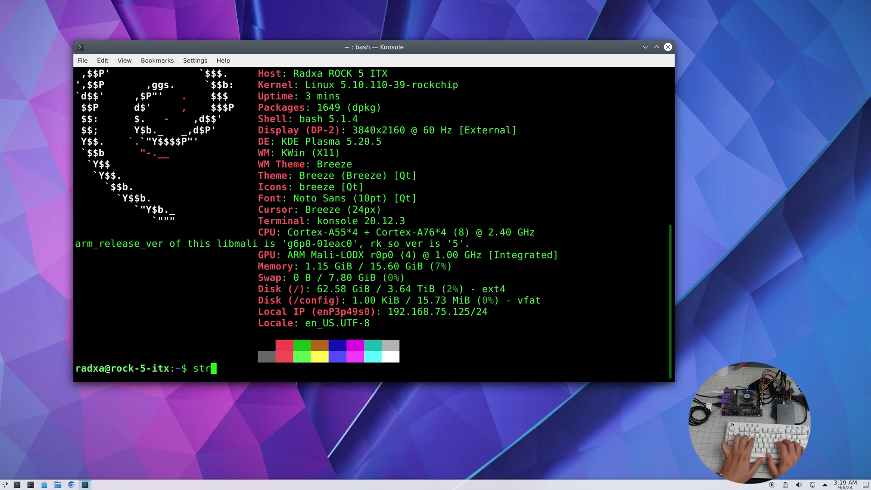
pyautogui.write('ess-ng --cpu `nproc` --cpu-method matrixprod --metrics-brief --perf -t 30')
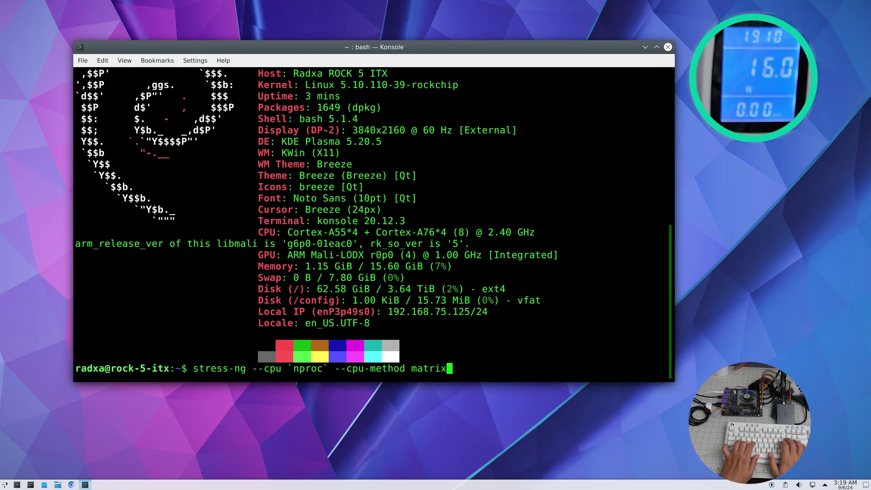
pyautogui.press('Return')
pyautogui.hotkey('ctrl', 'c')
pyautogui.press('Up')
pyautogui.press('Home')
pyautogui.write('sudo')
pyautogui.press('Return')
pyautogui.press('Return')
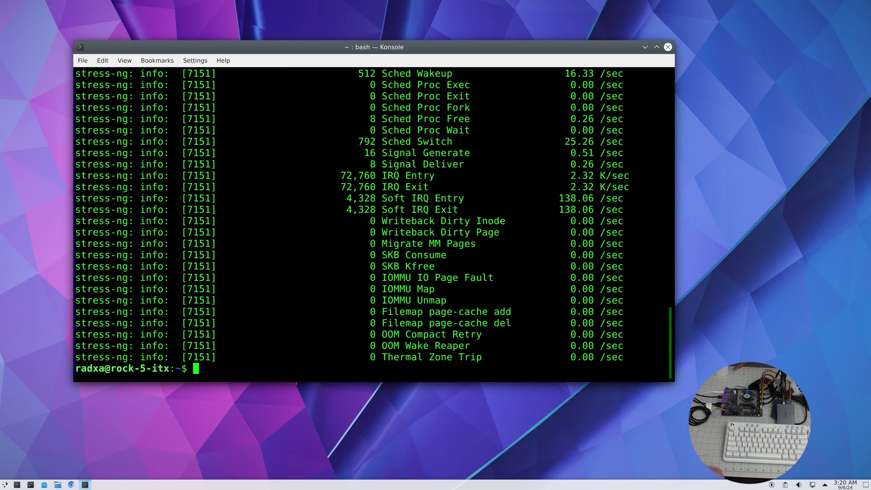
# Examine the bogo ops figure for the CPU stressor in the output of the 30-second stress-ng run
pyautogui.scroll(3, 399, 266)
pyautogui.scroll(8, 399, 266)
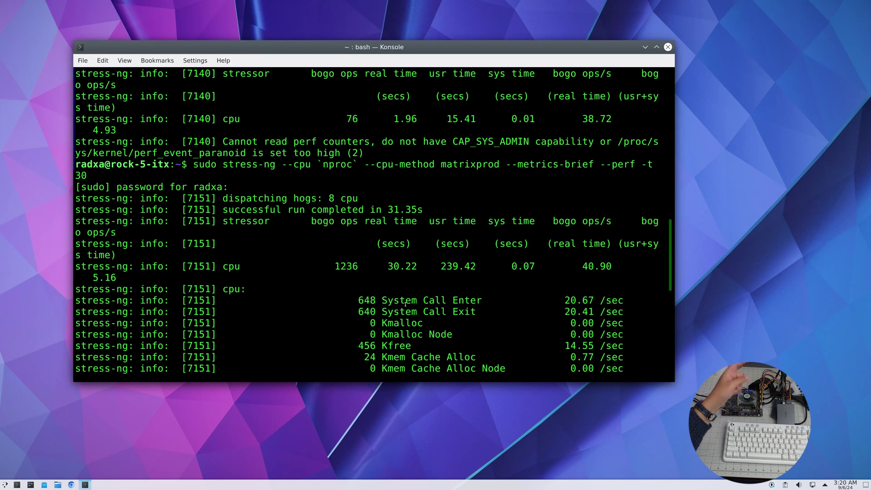
pyautogui.doubleClick(344, 266)
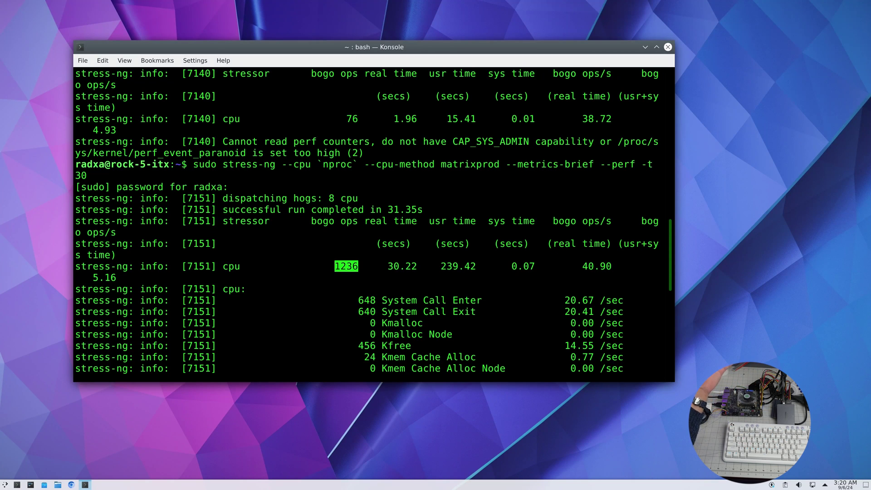
pyautogui.click(373, 273)
pyautogui.doubleClick(349, 266)
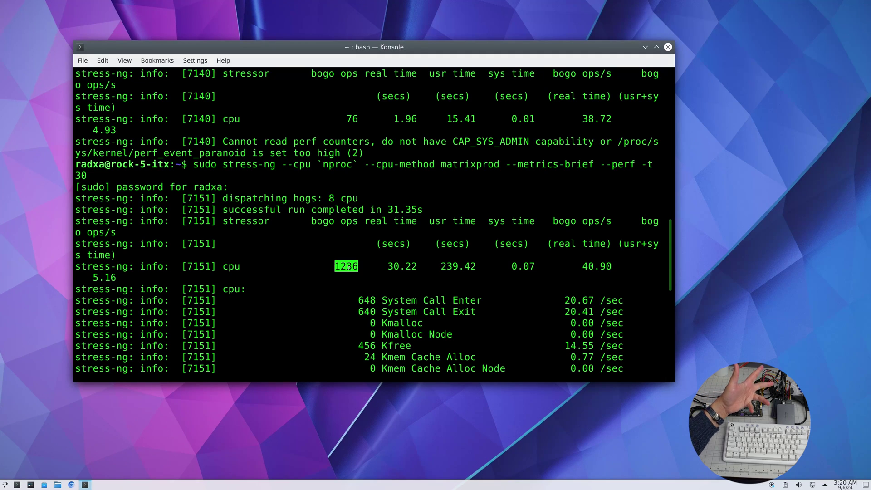
pyautogui.click(364, 250)
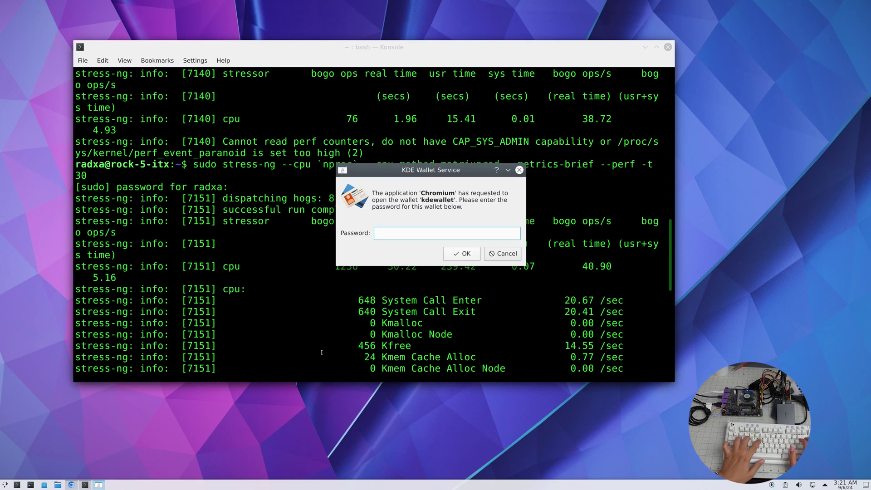
# Launch Chromium, unlock kdewallet with the wallet password and open youtube.com
pyautogui.write('********')
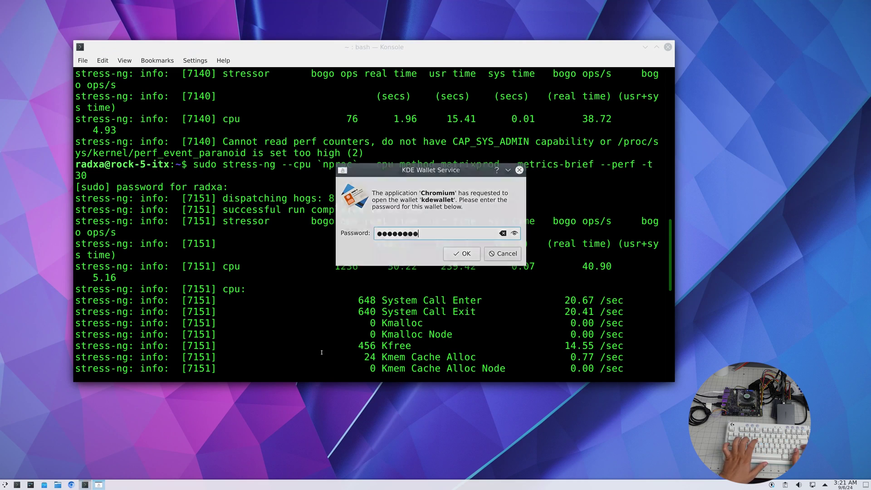
pyautogui.press('Return')
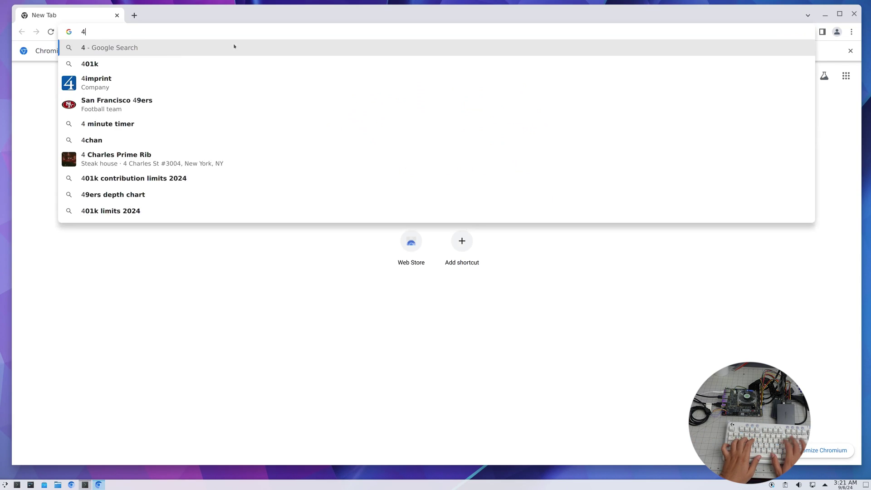
pyautogui.write('youtube.com')
pyautogui.press('Return')
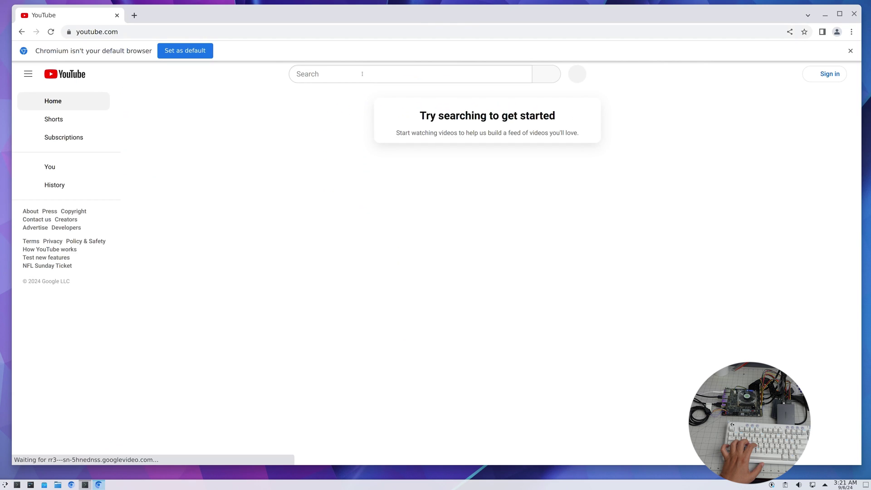
# Play the 2020 LG OLED video found by searching YouTube for "4k demo lg" with playback statistics shown, and close the browser
pyautogui.click(362, 74)
pyautogui.write('4k demo lg')
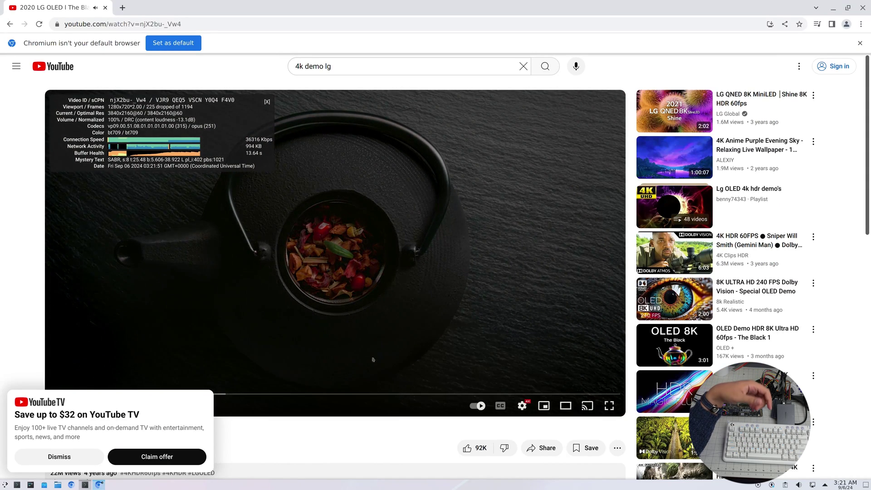
pyautogui.click(59, 457)
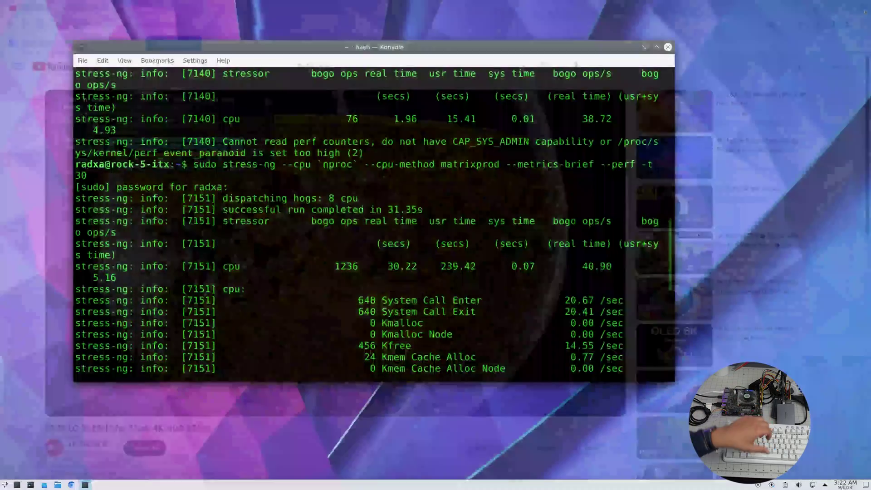
pyautogui.click(864, 7)
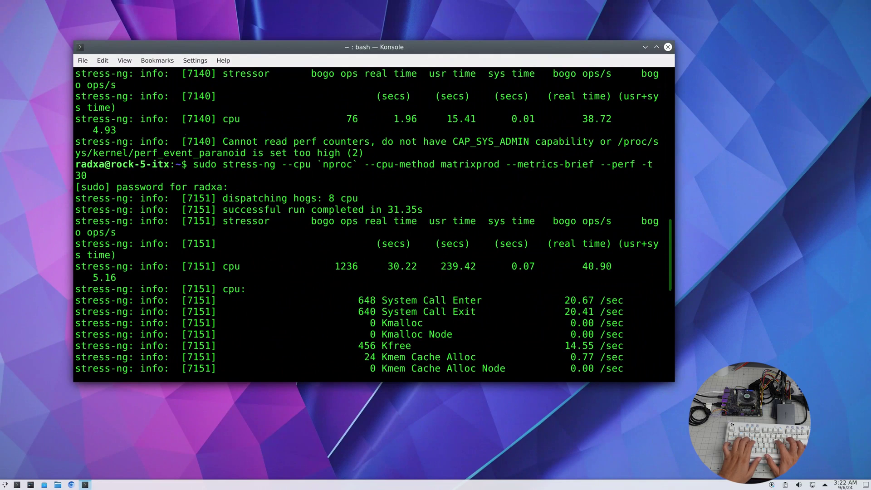
# Test the network throughput by running iperf3 -P 50 -bidir -c 172.16.1.1 in the terminal
pyautogui.write('iperf3 -P 5')
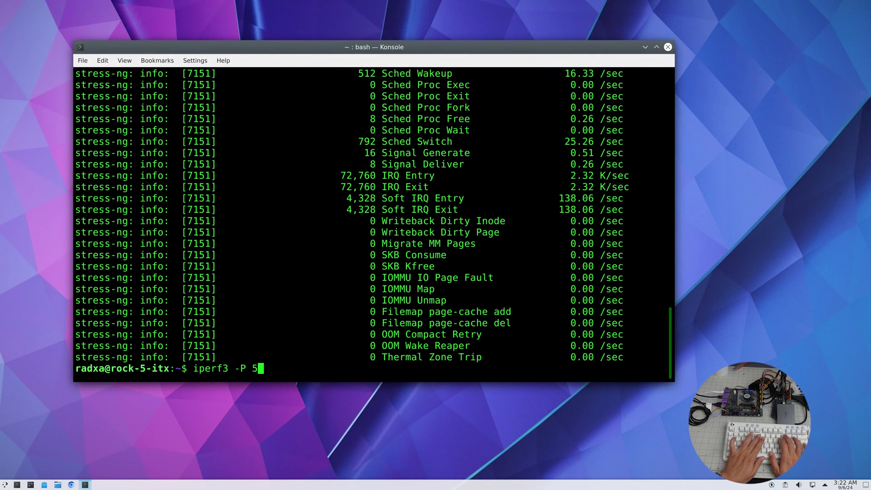
pyautogui.write('0 -bidir -c')
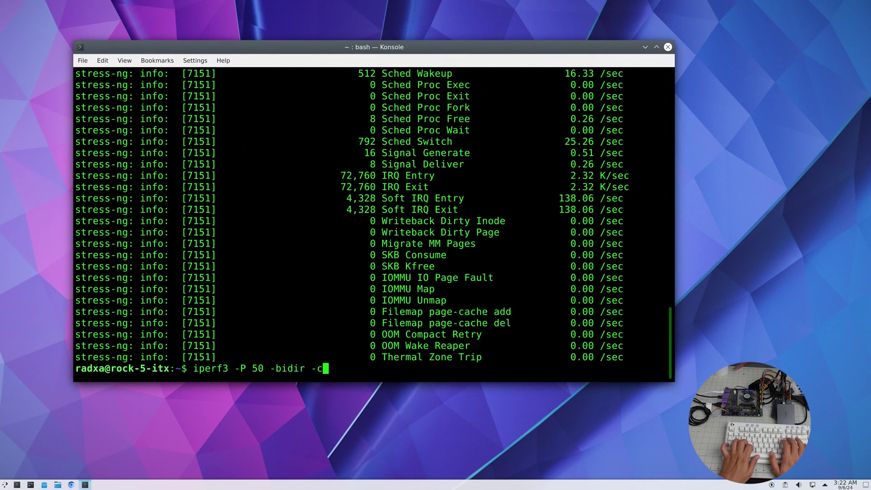
pyautogui.write(' 172.16.1.1')
pyautogui.press('Return')
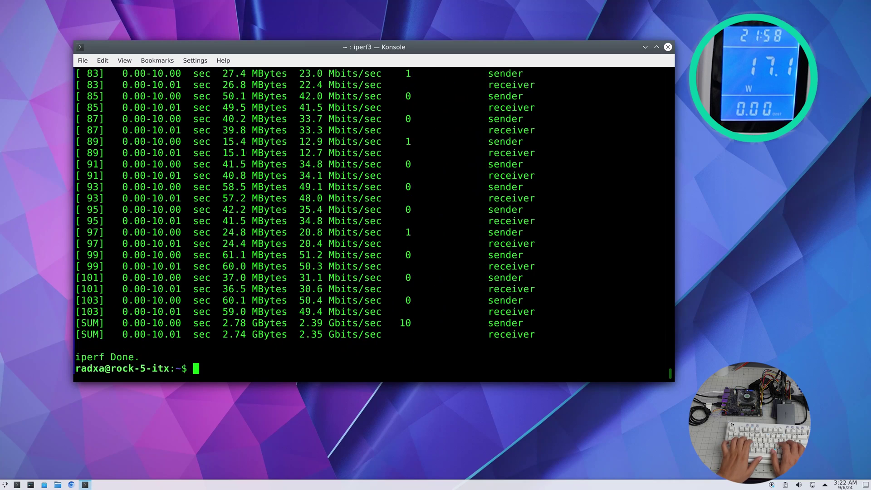
# Try to run hdparm -t --direct /dev/nvme0n1 as the regular user
pyautogui.write('hdparm')
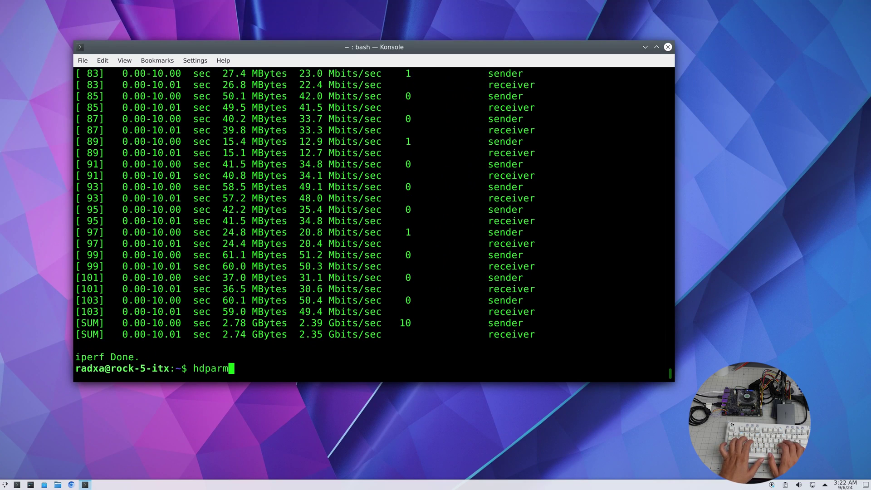
pyautogui.write(' -t -')
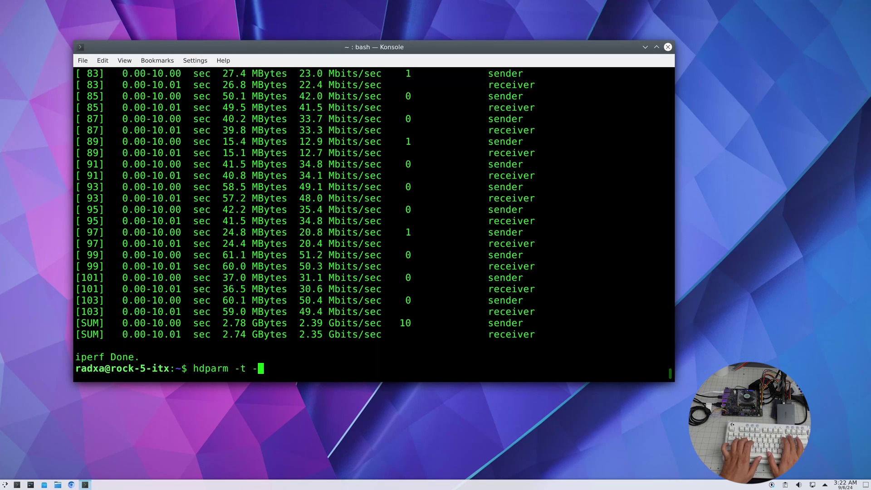
pyautogui.write('-direct /d')
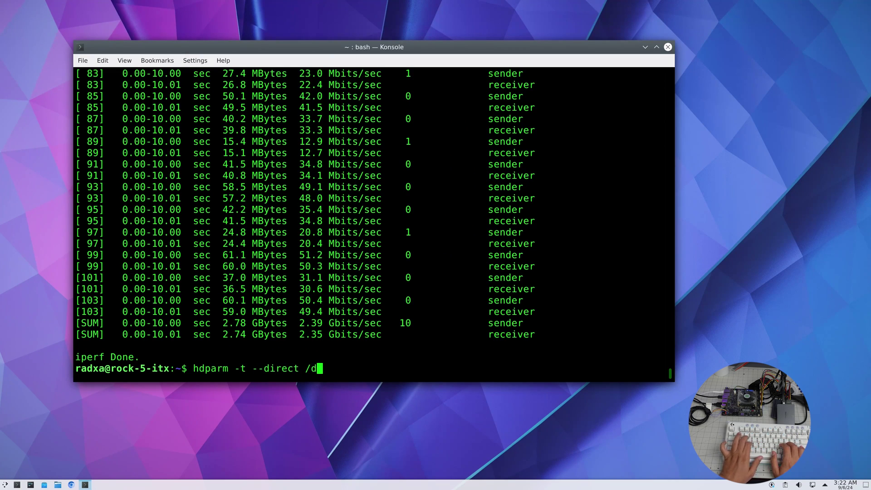
pyautogui.write('ev/nvme0')
pyautogui.press('Tab')
pyautogui.press('Tab')
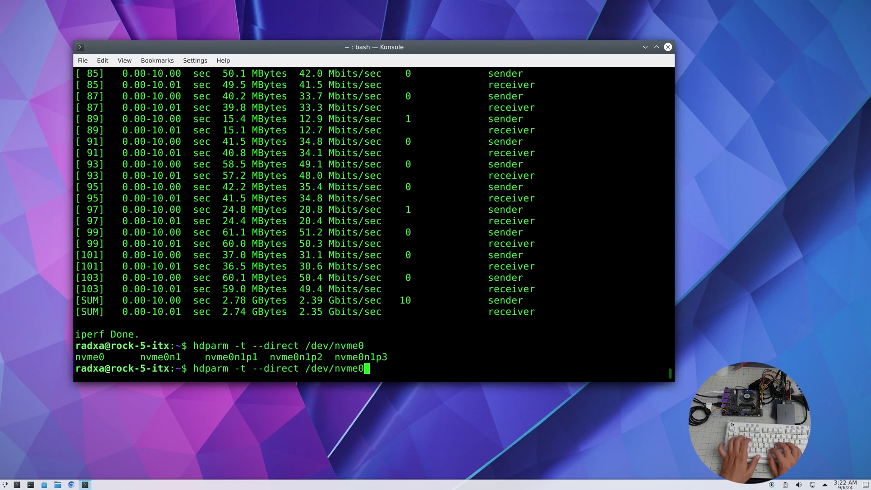
pyautogui.write('n1')
pyautogui.press('Return')
pyautogui.press('Up')
pyautogui.press('Return')
# Open a root shell with sudo -i and run apt install hdparm
pyautogui.write('sudo -i')
pyautogui.press('Return')
pyautogui.write('apt install hdparm')
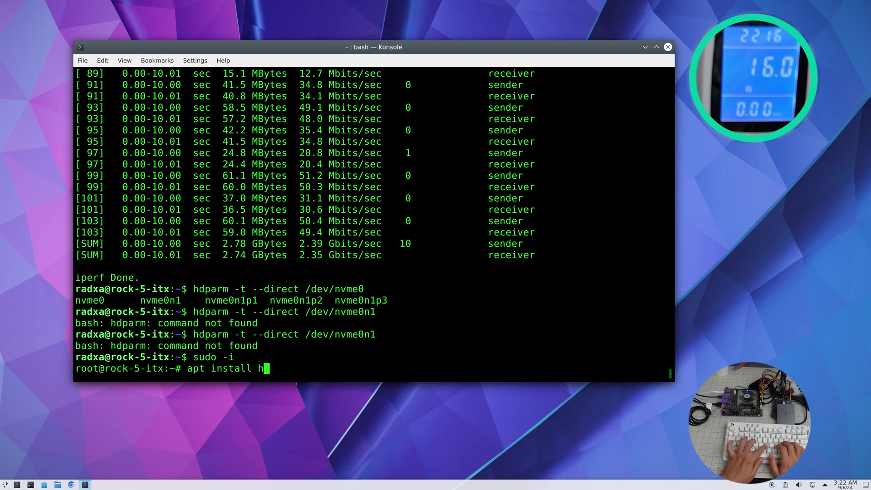
pyautogui.press('Return')
# Measure the NVMe drive's direct read speed as root with hdparm -t --direct /dev/nvme0n1
pyautogui.write('hdparm -t --direct /dev/nvme0')
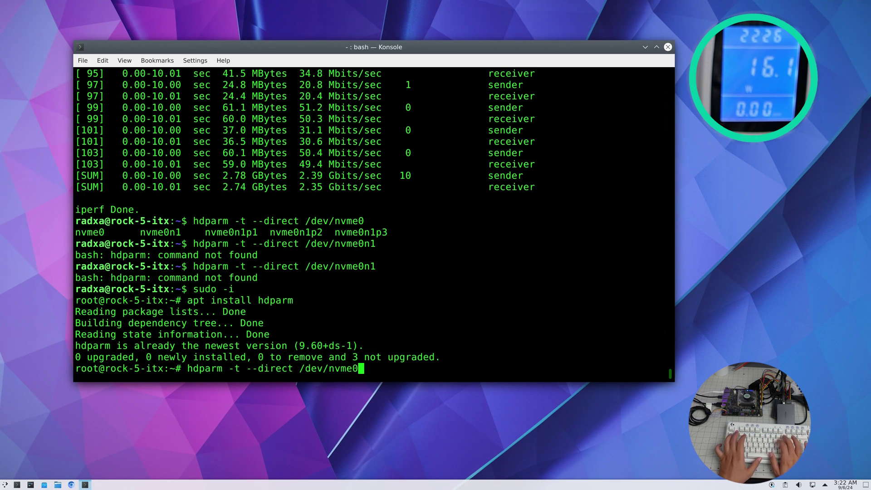
pyautogui.write('n1')
pyautogui.press('Return')
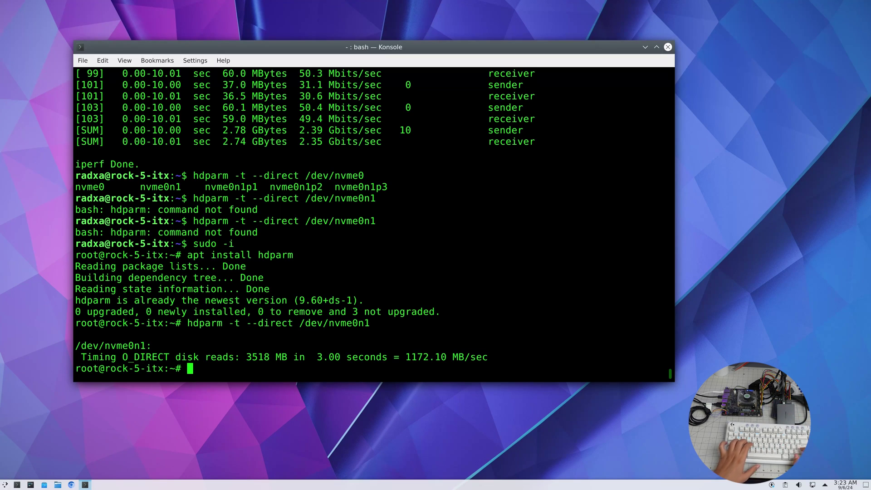
# List the available sd devices and measure the direct read speed of /dev/sdb1 with hdparm -t --direct
pyautogui.press('Up')
pyautogui.press('BackSpace')
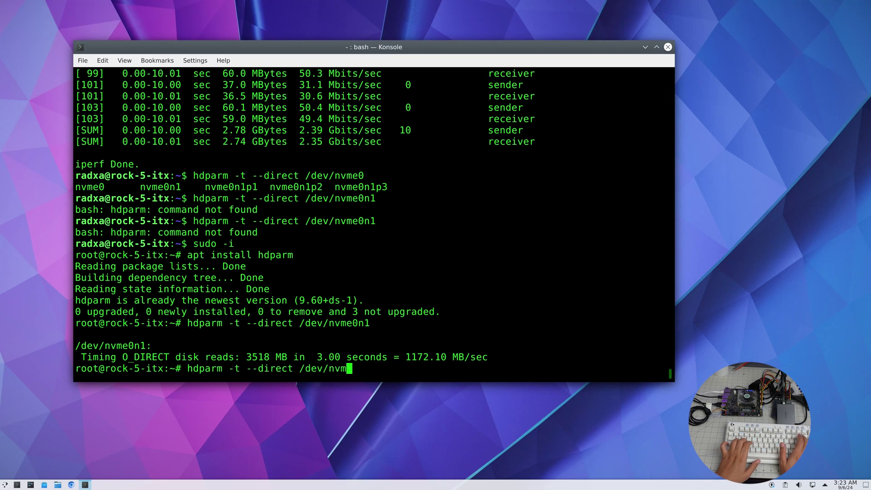
pyautogui.write('sda')
pyautogui.press('BackSpace')
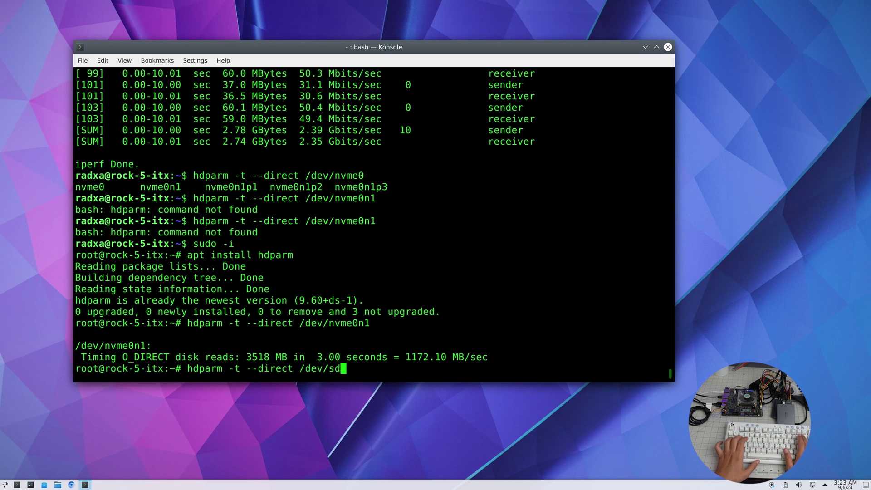
pyautogui.press('Tab')
pyautogui.press('Tab')
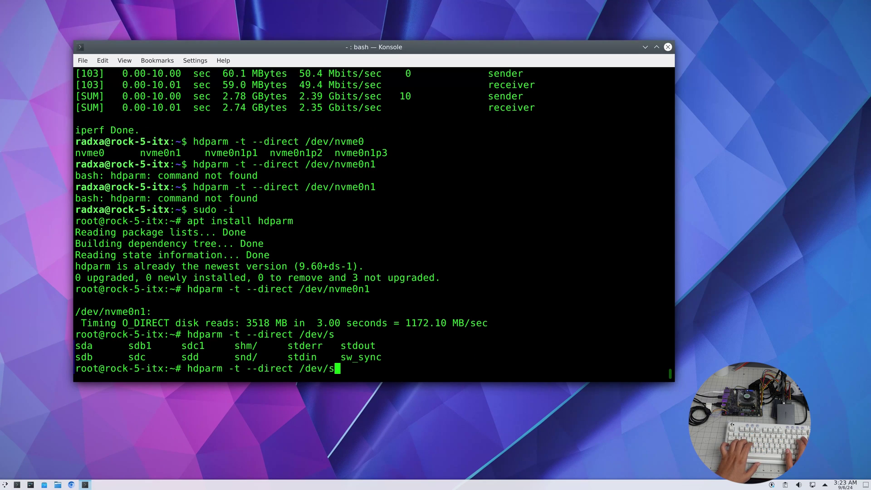
pyautogui.write('db1')
pyautogui.press('Return')
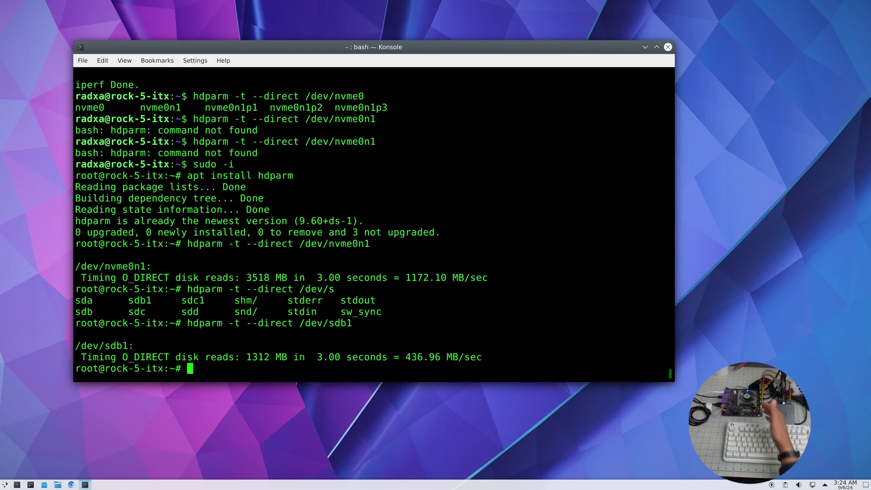
# Launch GParted from the root shell and display the partitions of /dev/nvme0n1
pyautogui.write('gparteds')
pyautogui.press('Return')
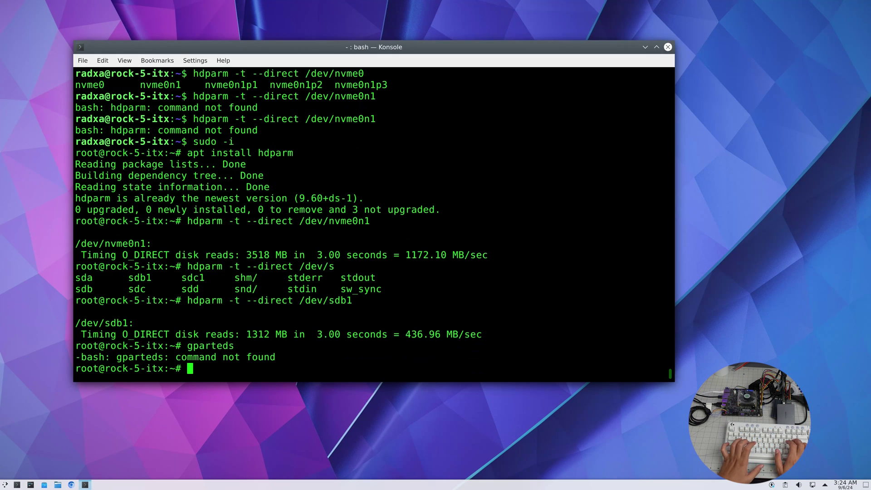
pyautogui.write('gparted')
pyautogui.press('Return')
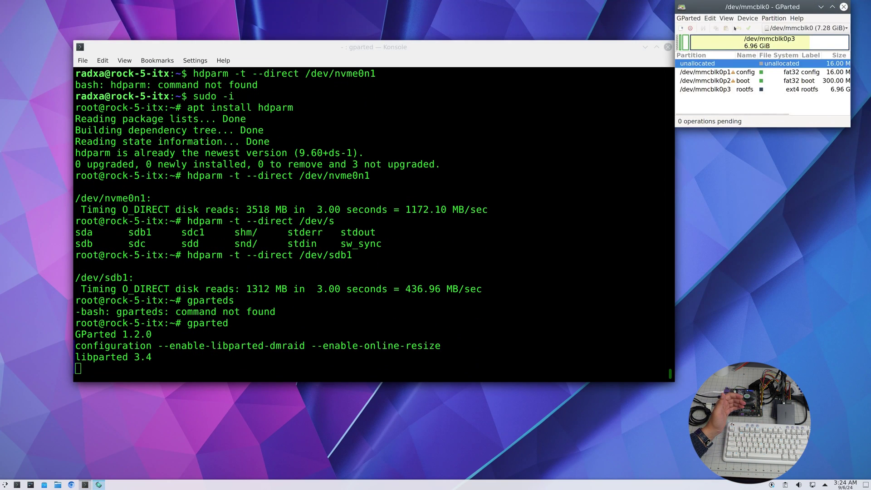
pyautogui.click(805, 28)
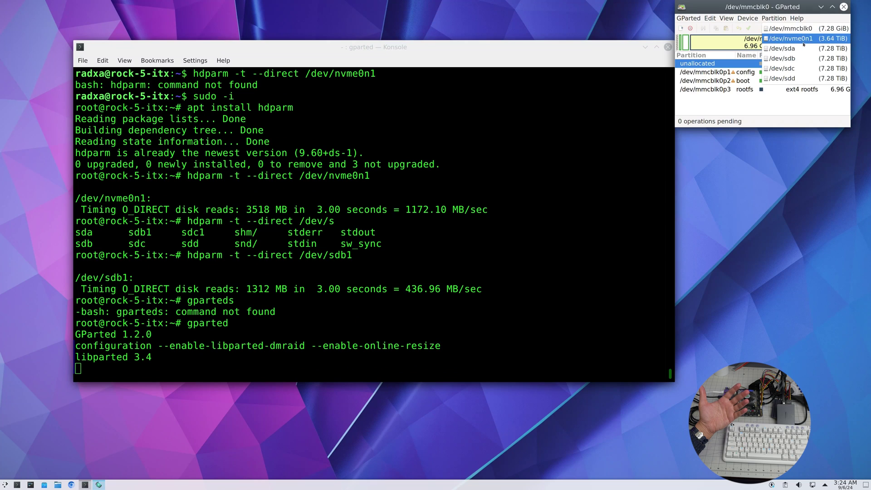
pyautogui.click(803, 43)
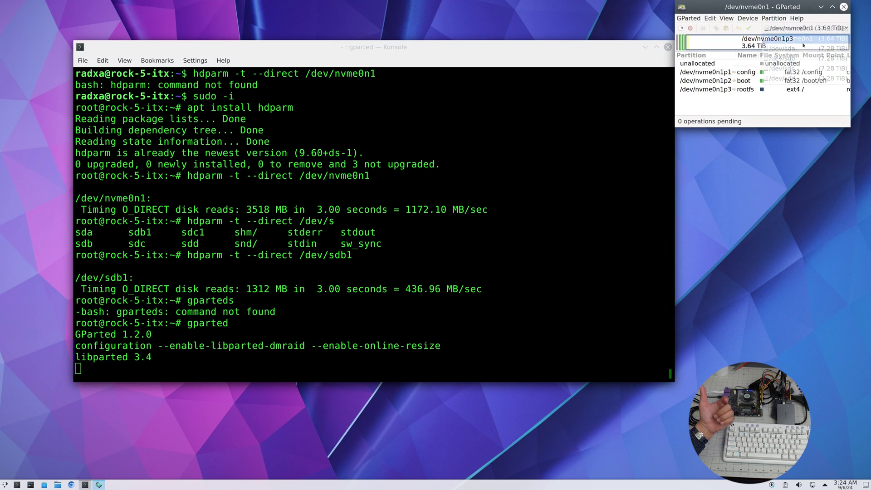
# Close GParted and enlarge the Psensor temperature monitor to show its full sensor list beside the Konsole window
pyautogui.click(843, 8)
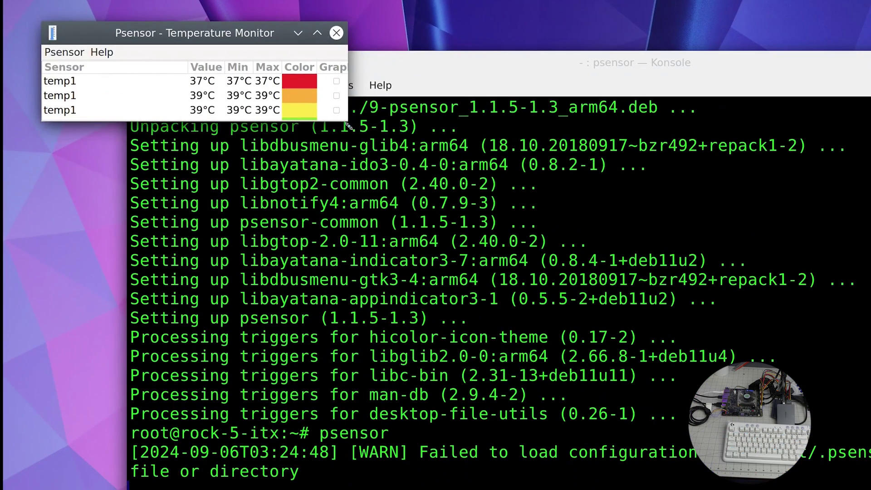
pyautogui.moveTo(347, 125); pyautogui.dragTo(475, 375)
pyautogui.click(574, 72)
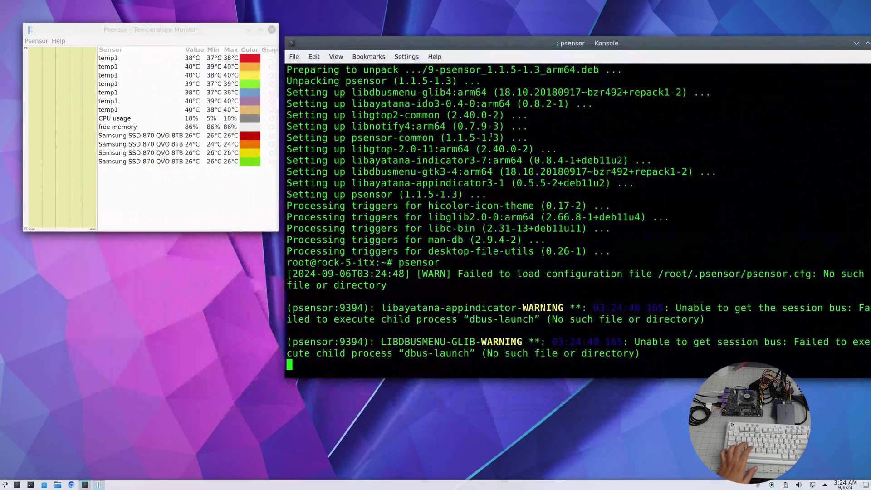
# Run the sysbench CPU benchmark with --threads=`nproc` in a new terminal window and highlight the events-per-second result
pyautogui.hotkey('ctrl', 'alt', 't')
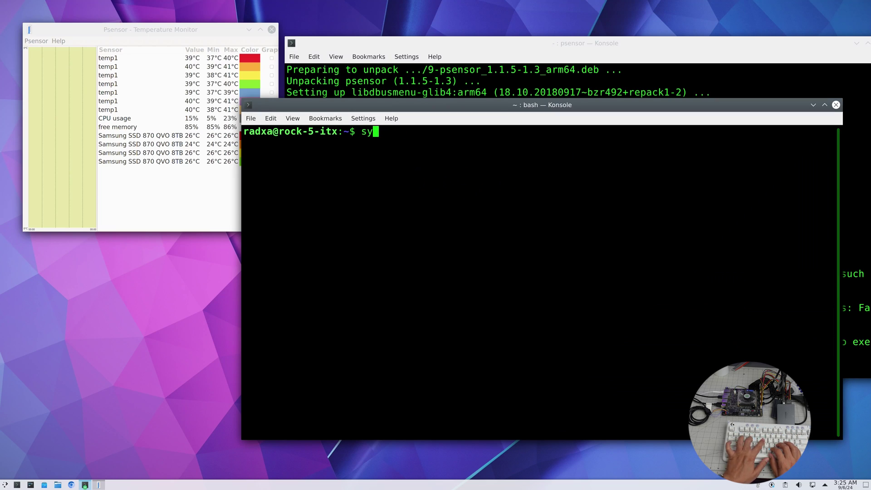
pyautogui.write('sysbench --threads=')
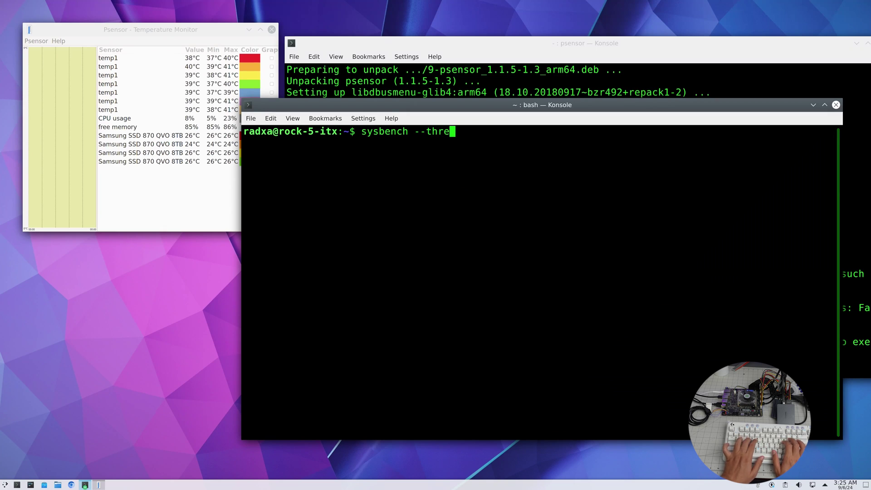
pyautogui.write('`nproc`')
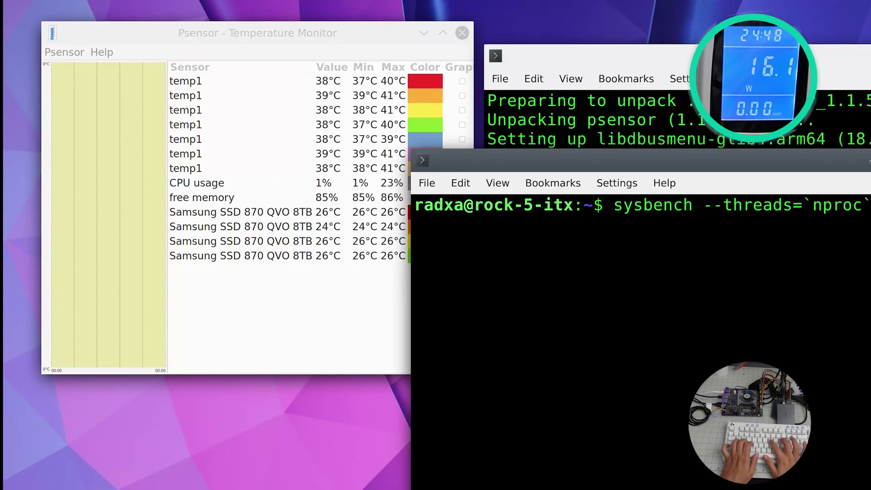
pyautogui.press('Return')
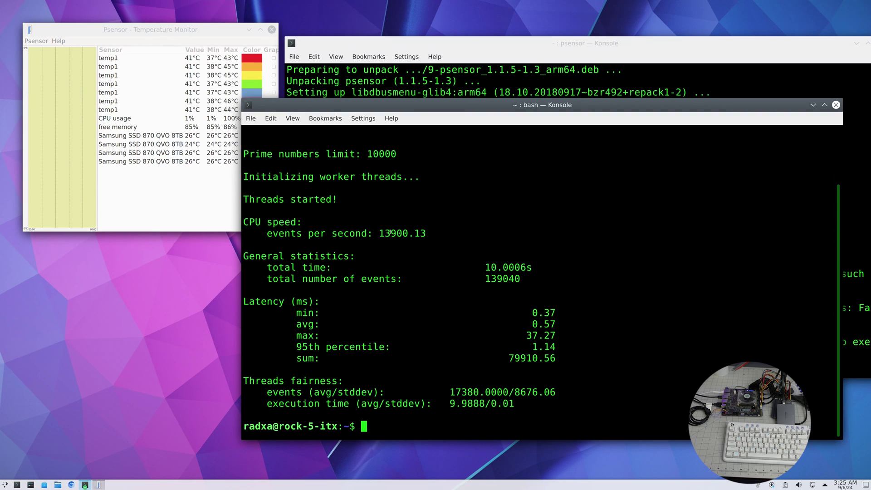
pyautogui.doubleClick(389, 232)
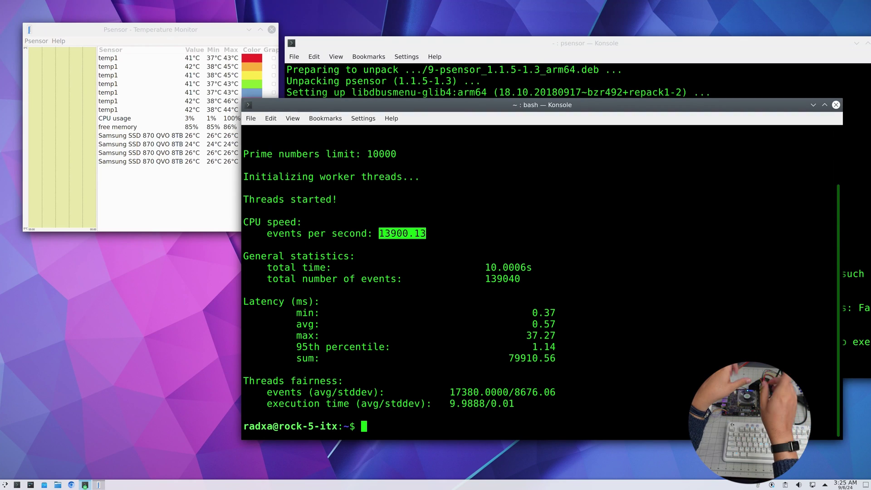